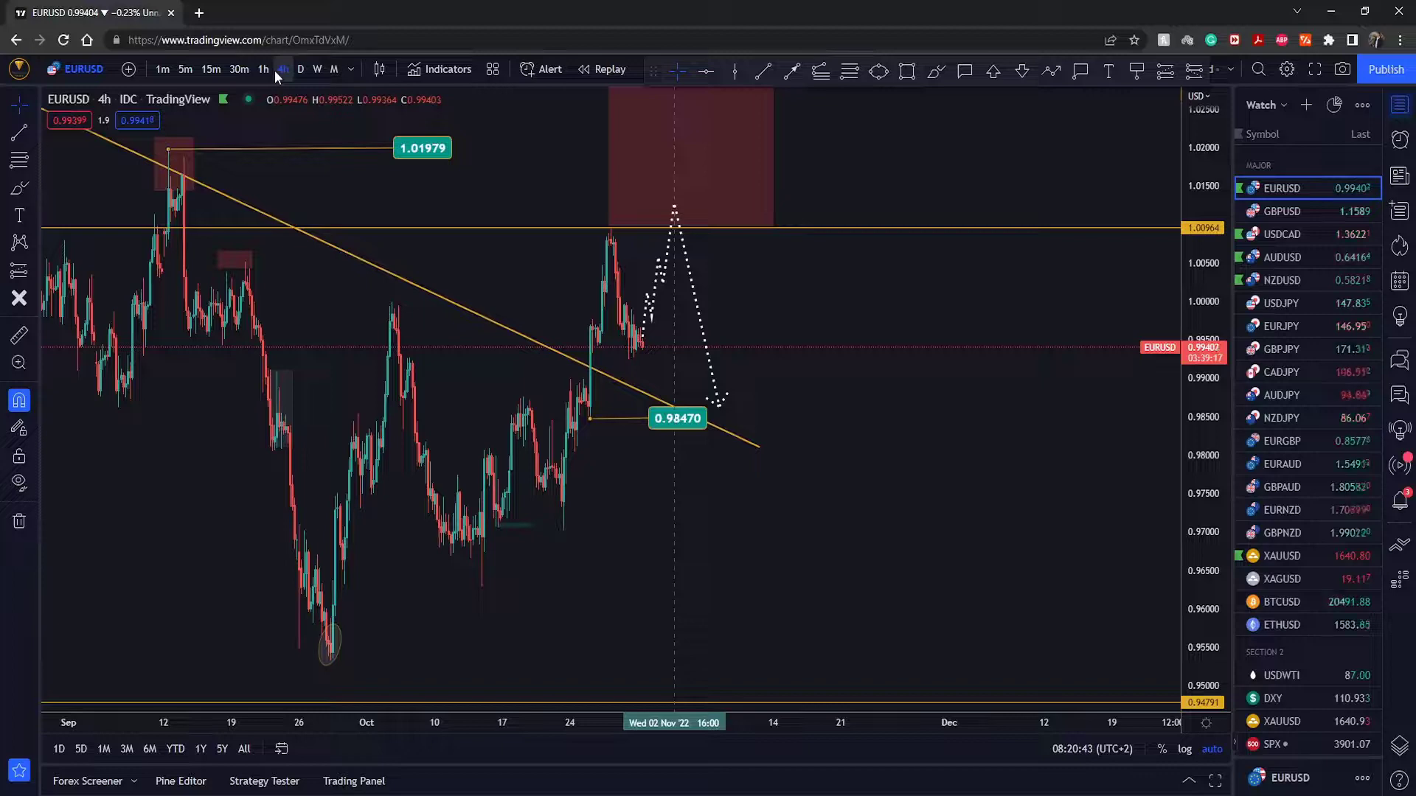
- Pan back through the earlier September candles, then recentre on recent price action
left_click_drag(373, 215, 689, 270)
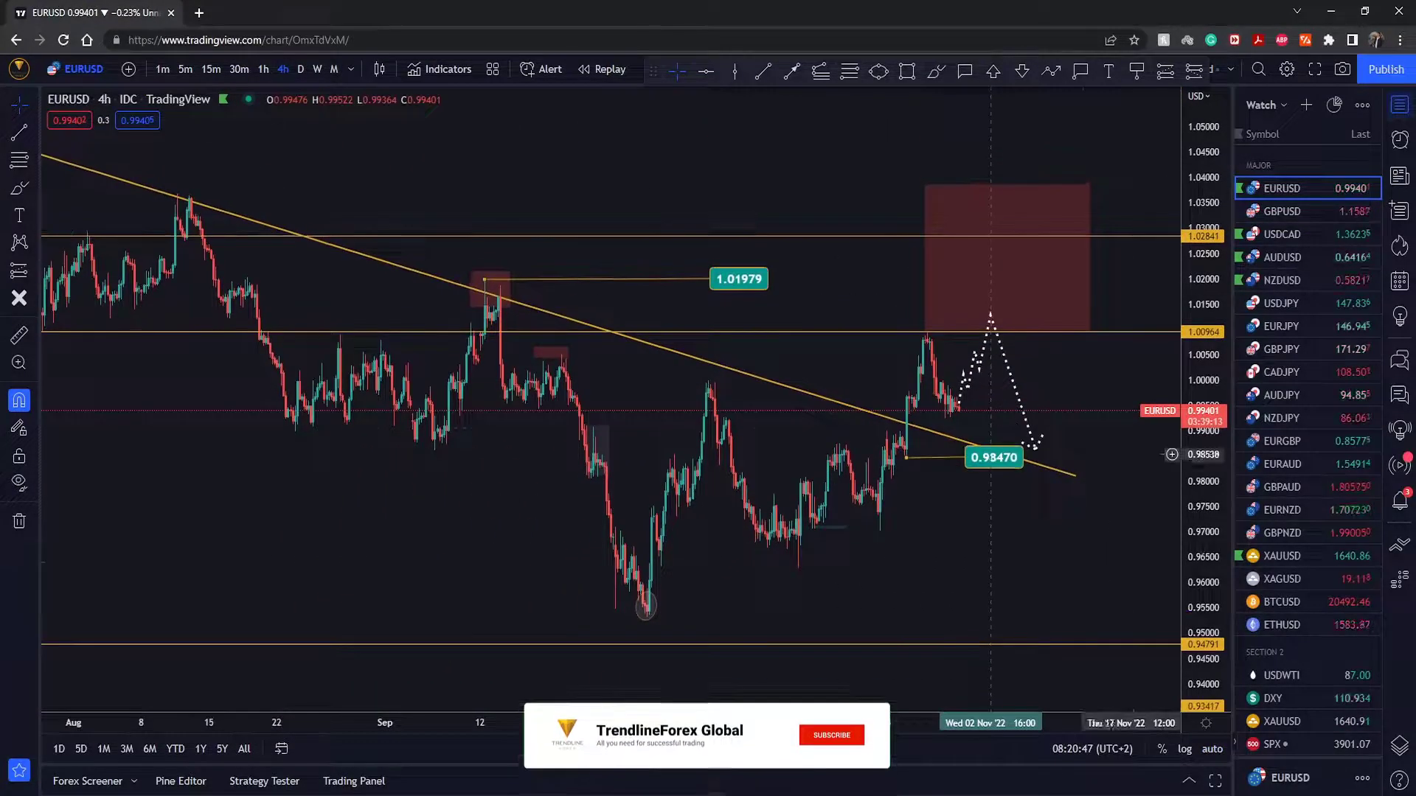
left_click_drag(1053, 562, 1020, 564)
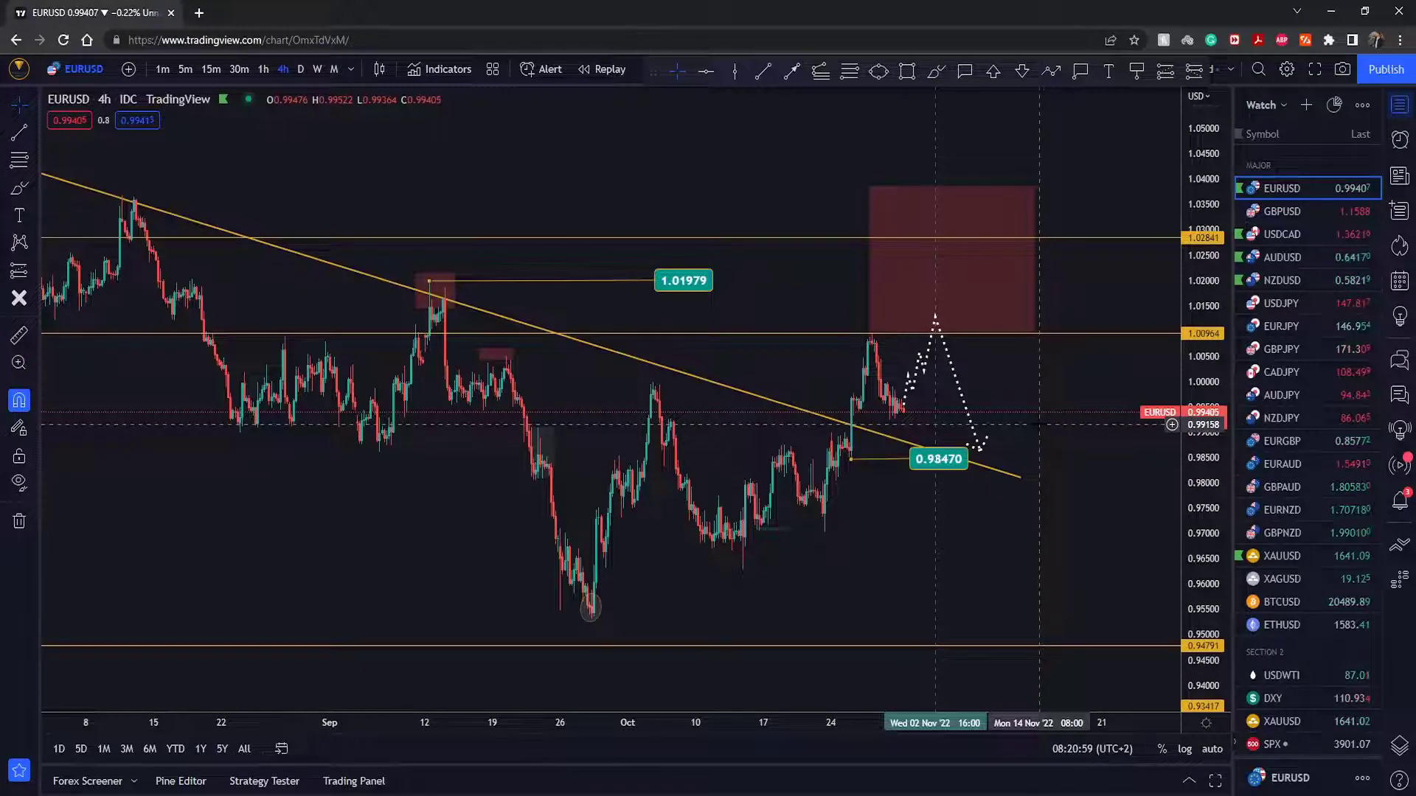
left_click_drag(1042, 423, 992, 429)
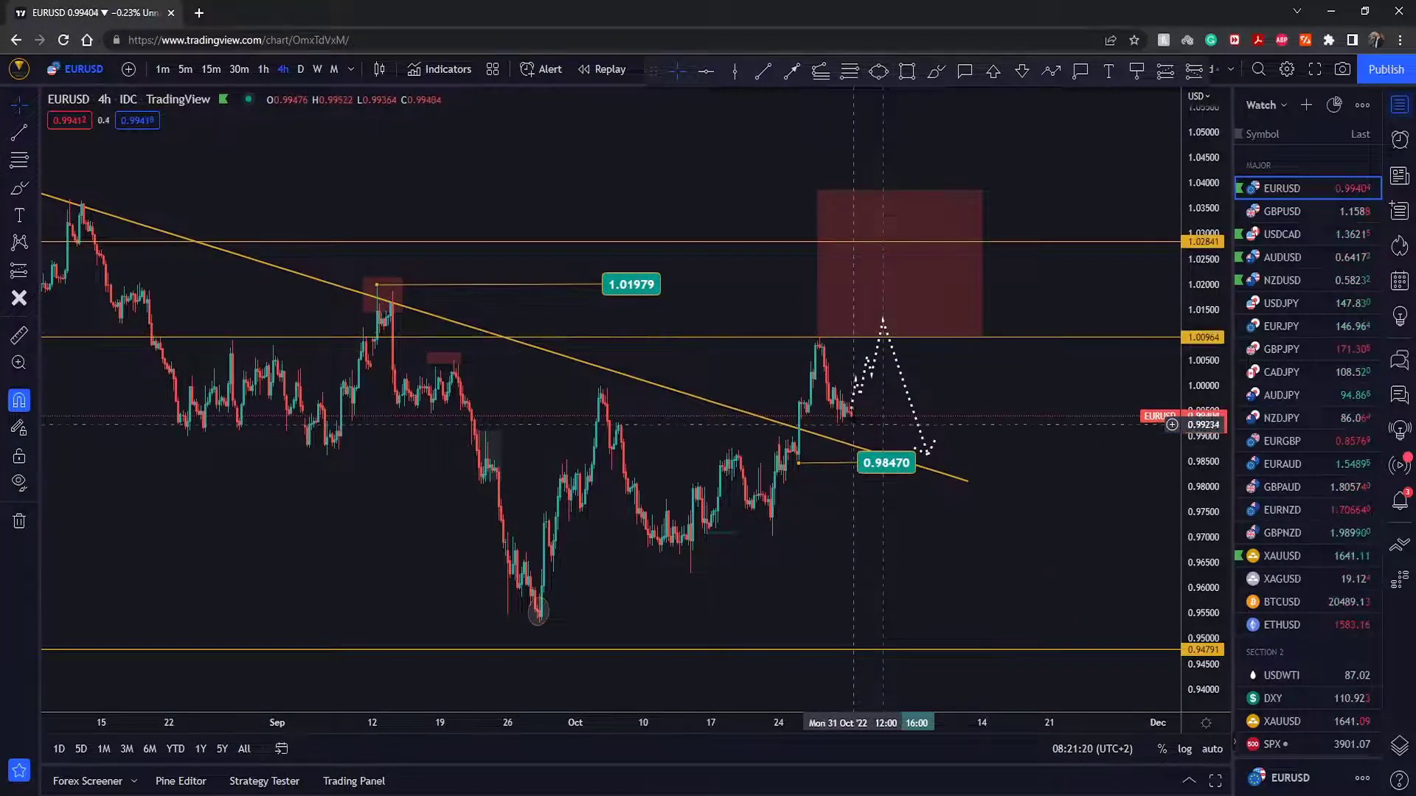
scroll(870, 354, "up", 3)
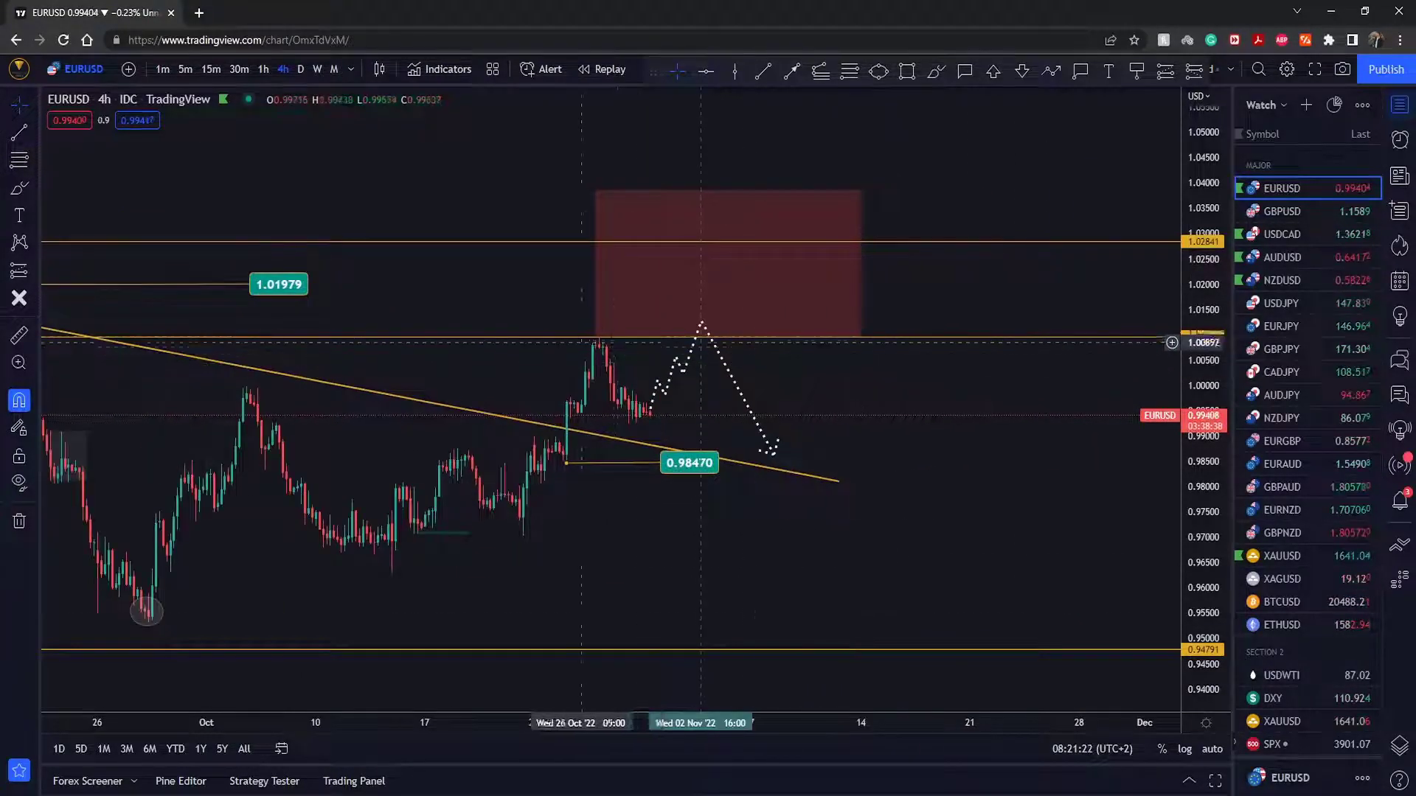
left_click(703, 325)
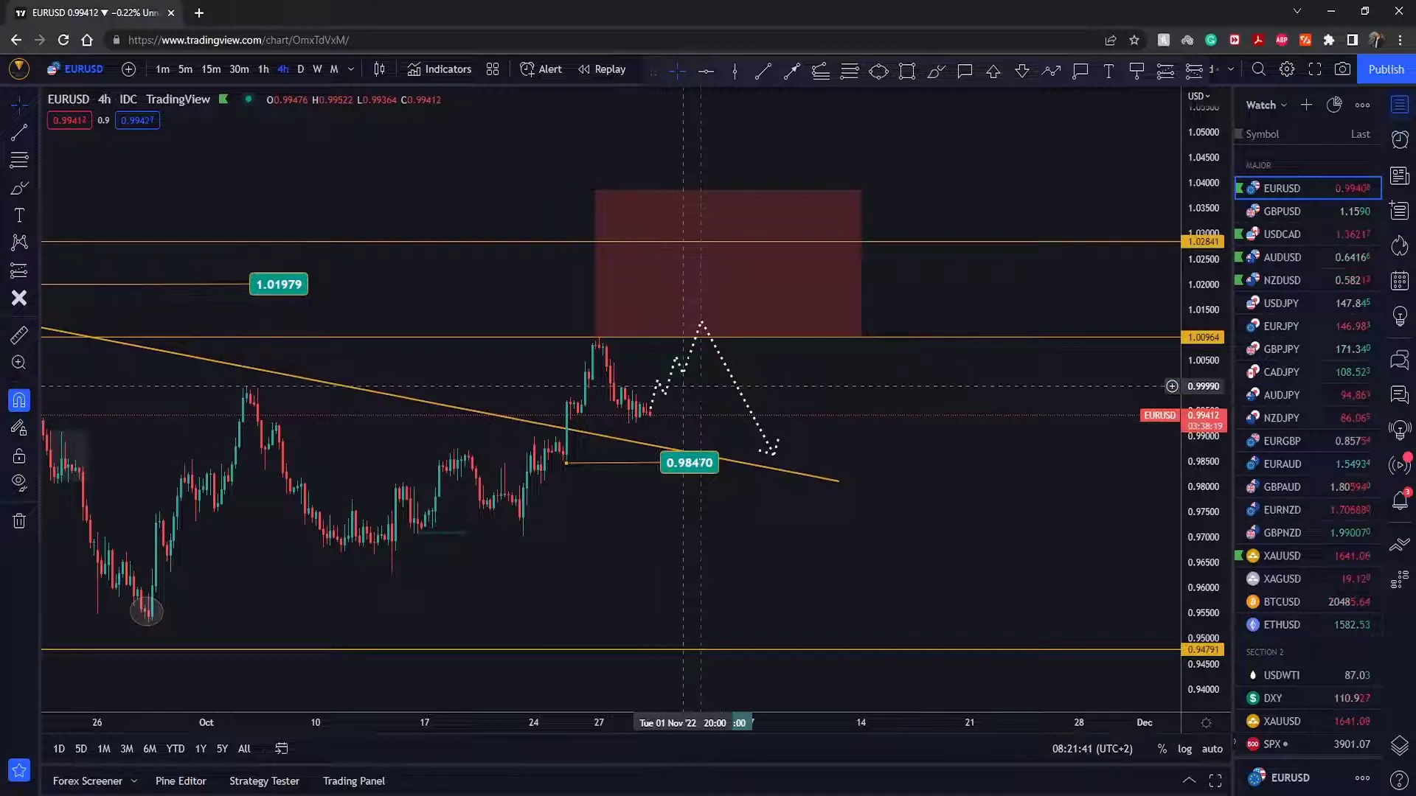
left_click_drag(584, 570, 760, 570)
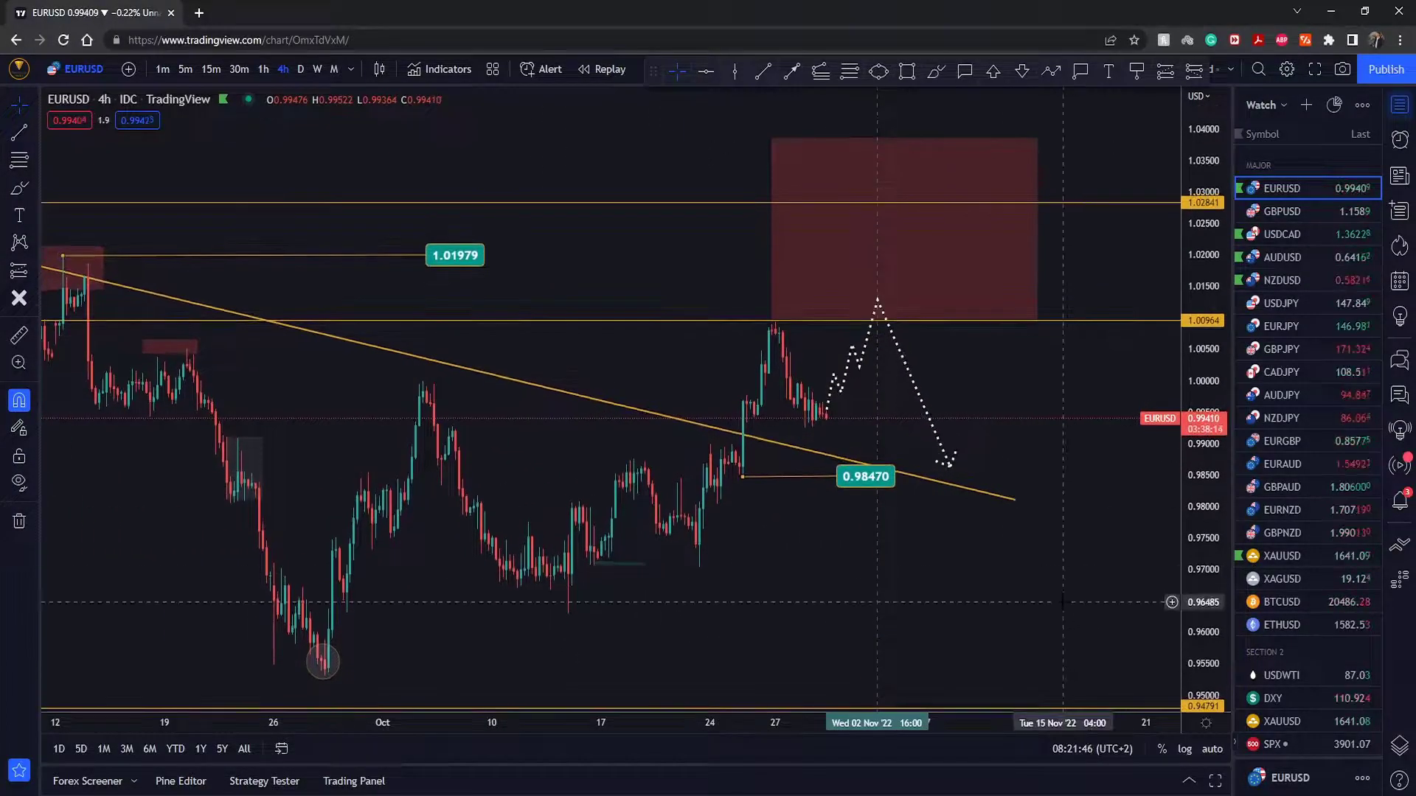
left_click_drag(1063, 602, 1080, 580)
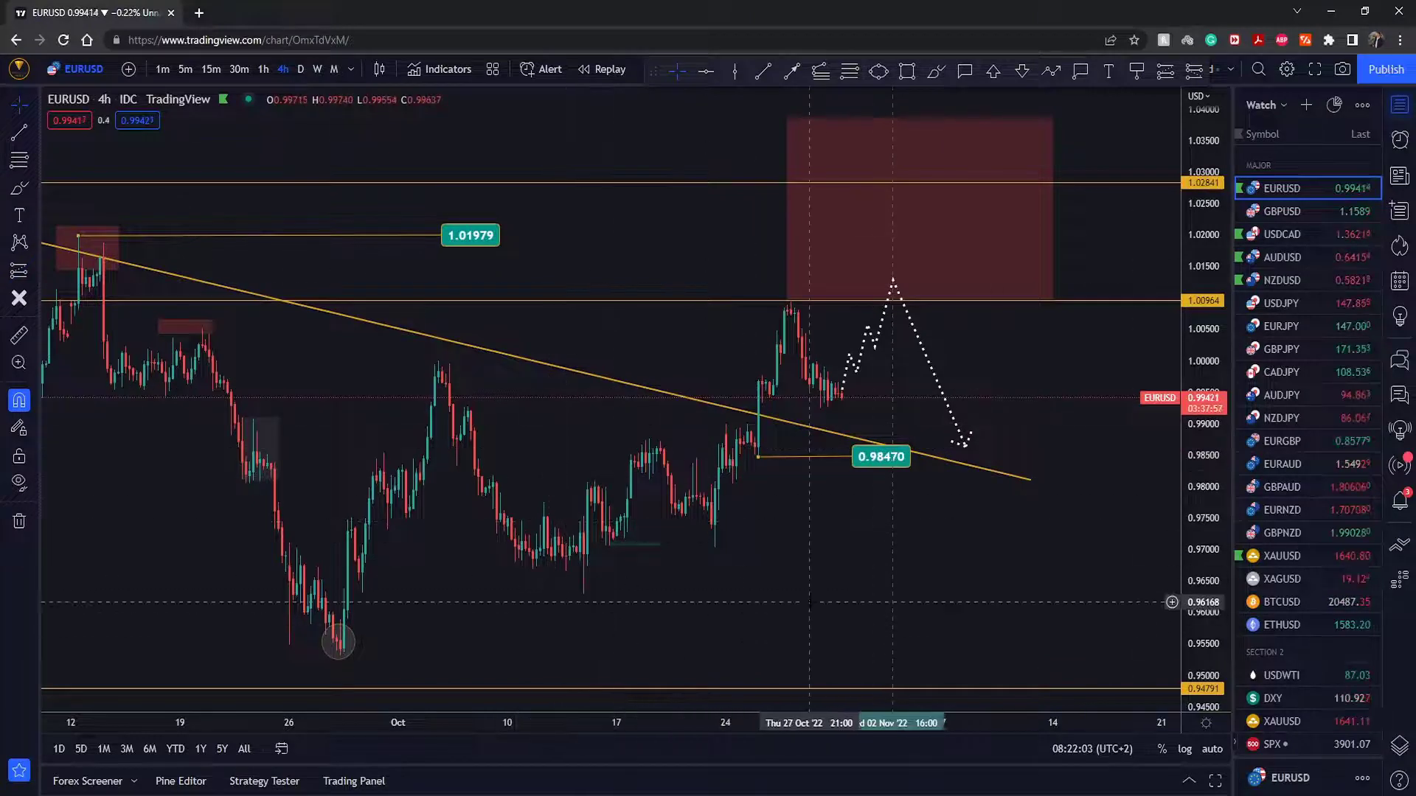
left_click_drag(809, 601, 718, 593)
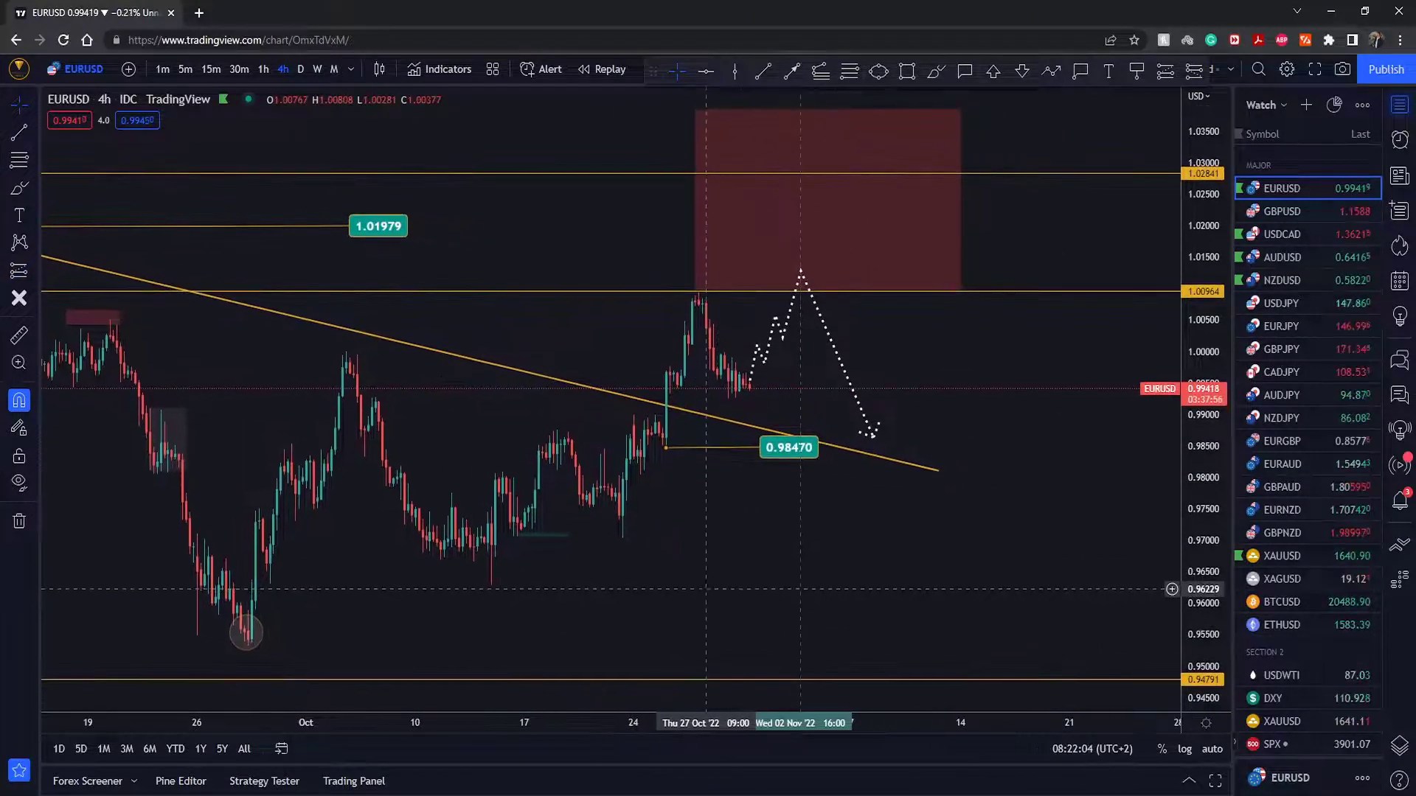
- Switch EURUSD to 1h candles, auto-scale, and frame the dotted projection and red resistance zone
left_click(264, 68)
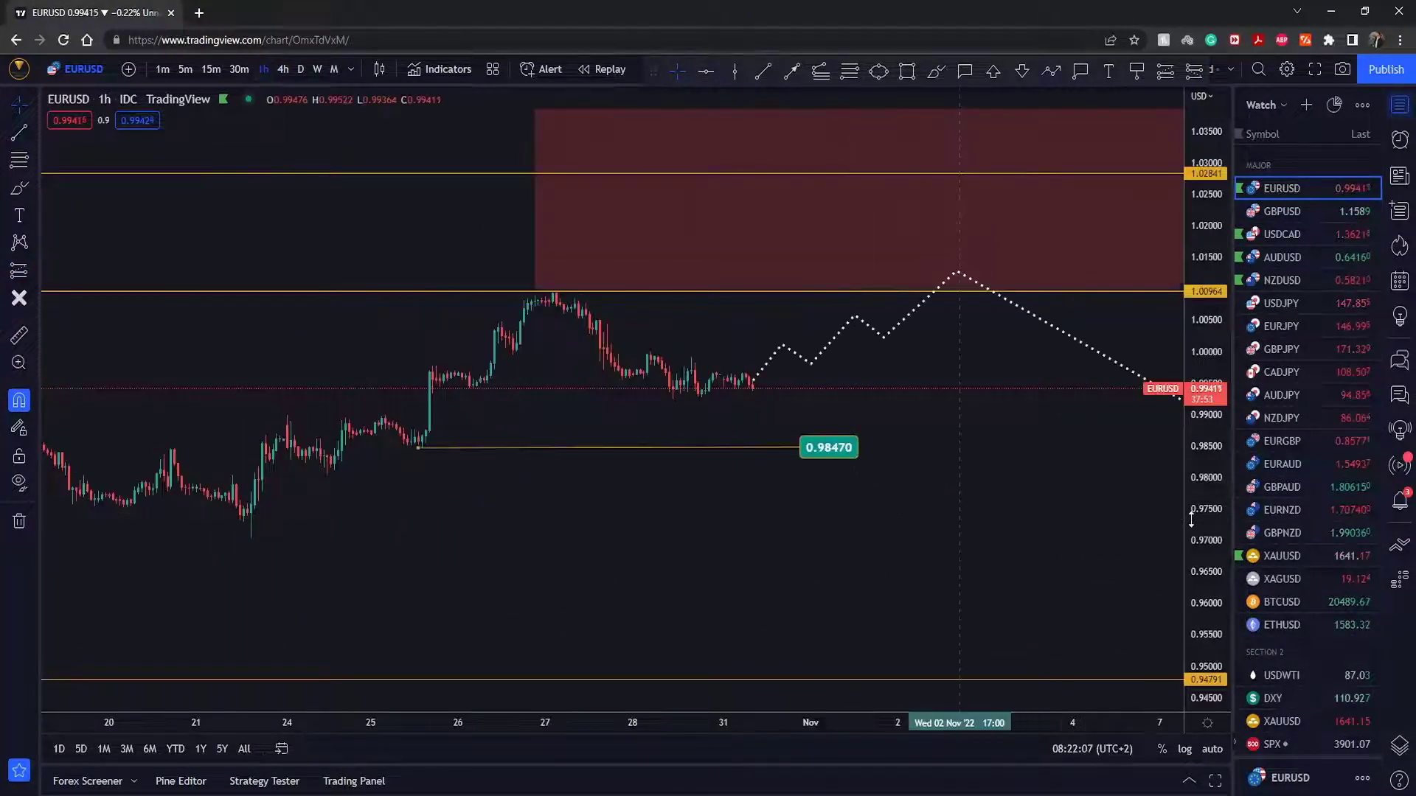
double_click(1194, 521)
left_click_drag(819, 402, 650, 426)
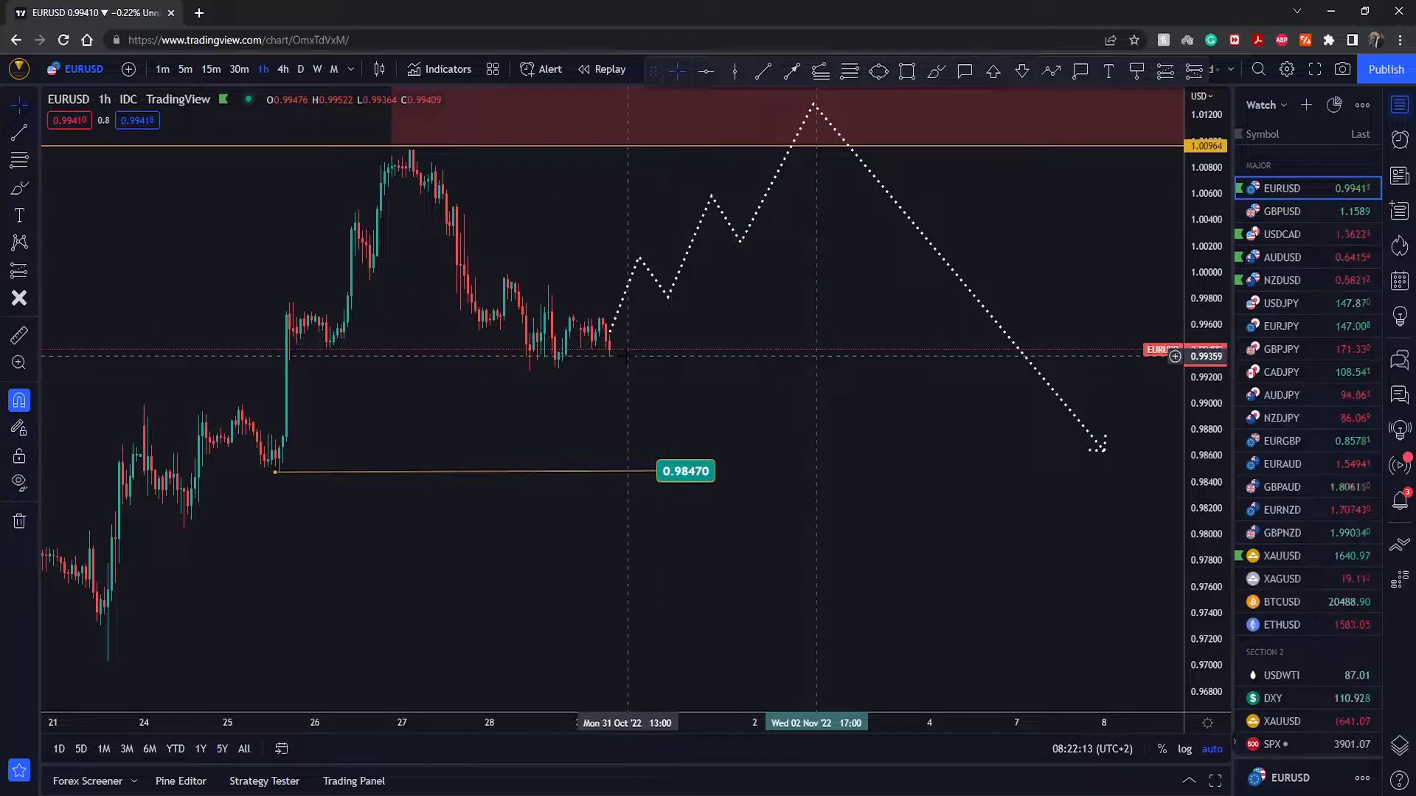
left_click_drag(626, 392, 578, 393)
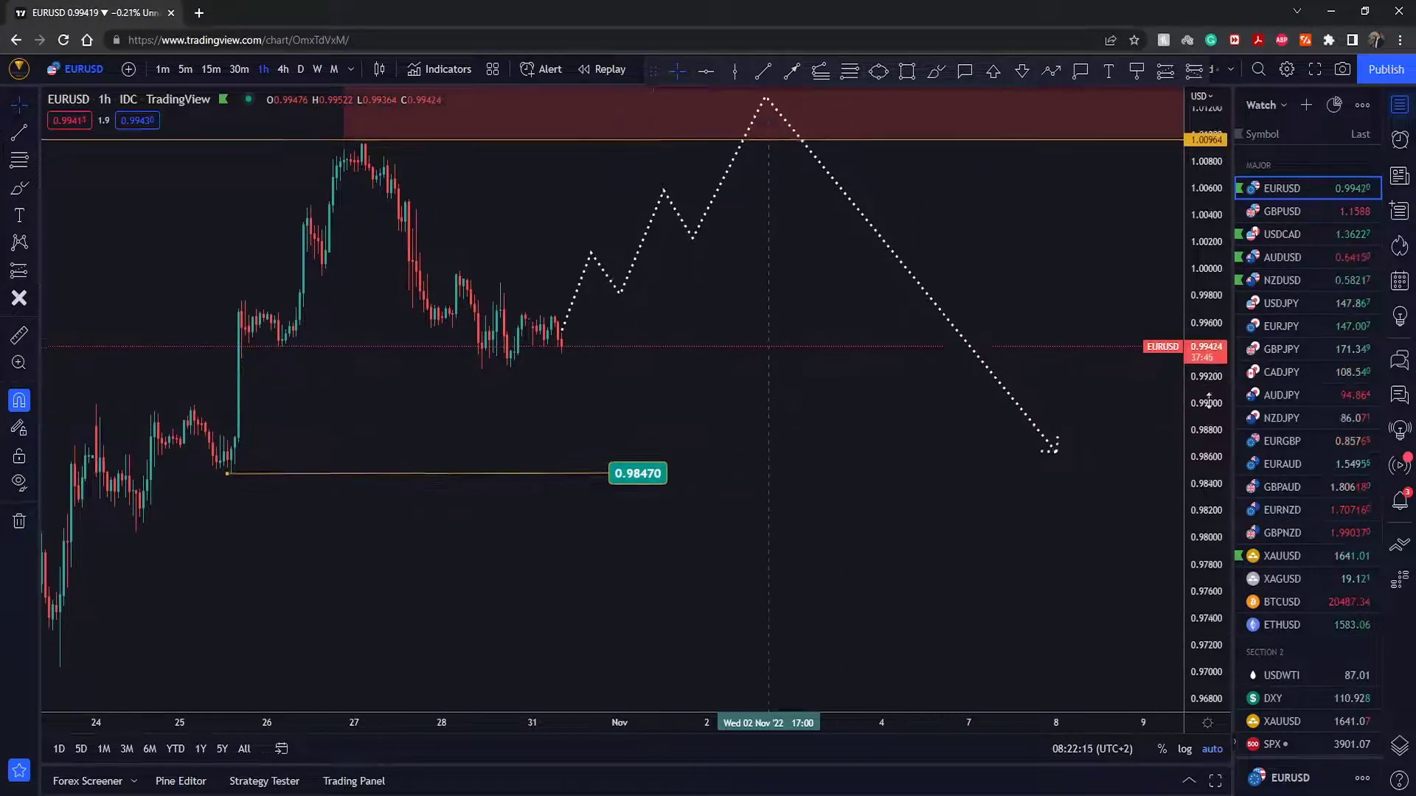
left_click_drag(845, 446, 889, 629)
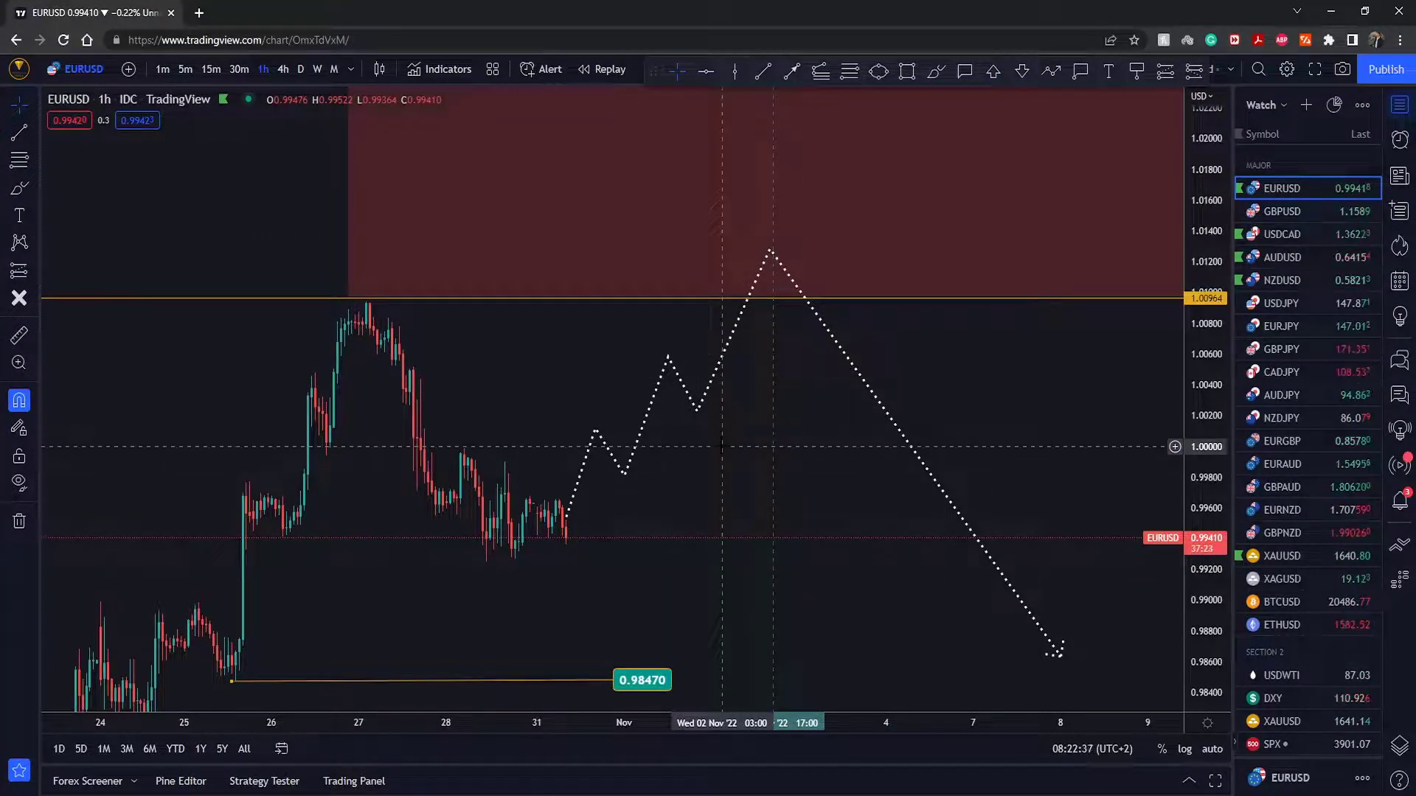
left_click_drag(722, 447, 678, 449)
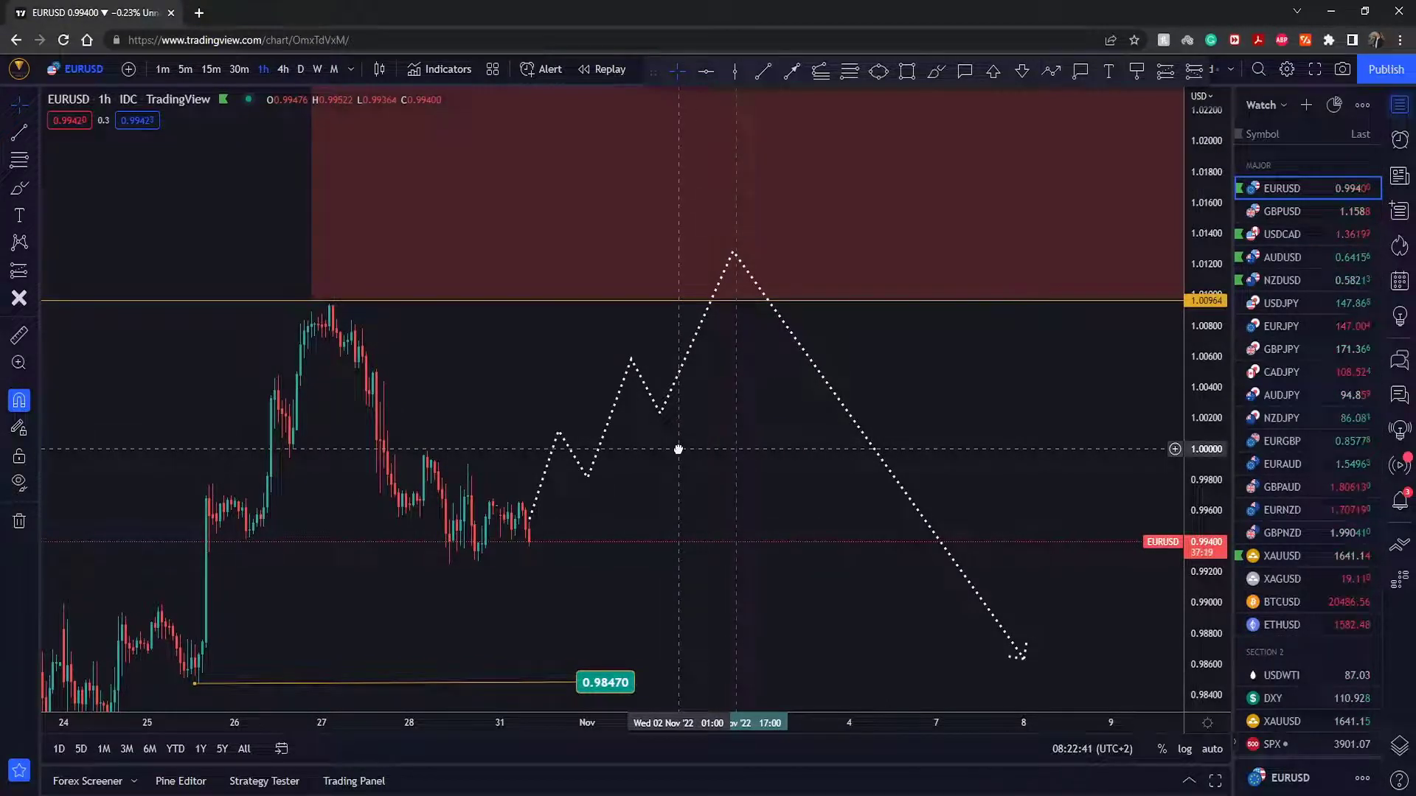
left_click_drag(679, 450, 665, 448)
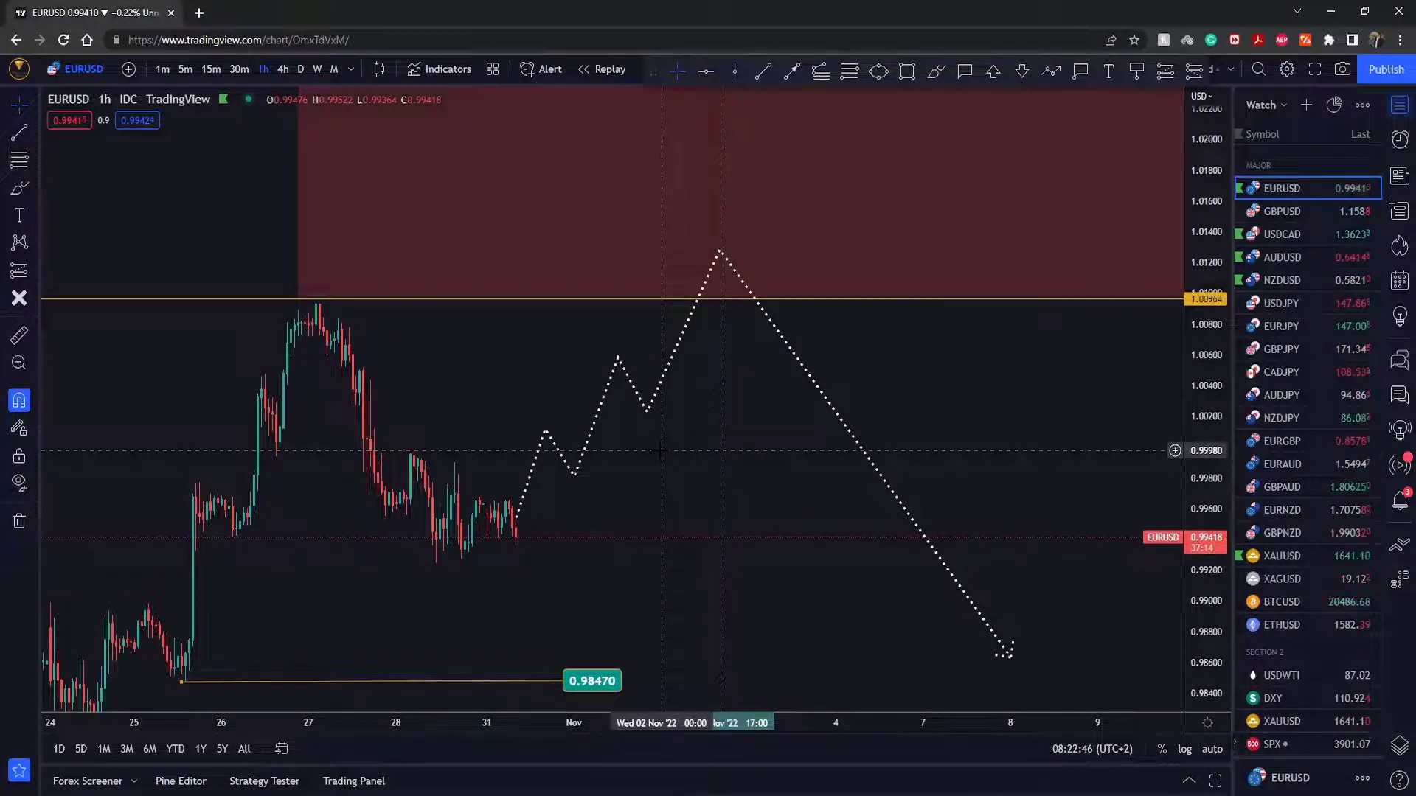
left_click_drag(660, 450, 682, 402)
- Brush several yellow price paths, then undo all but the drop to 0.98470
left_click(935, 72)
mouse_move(557, 480)
left_mouse_down()
mouse_move(572, 530)
mouse_move(601, 550)
mouse_move(615, 639)
left_mouse_up()
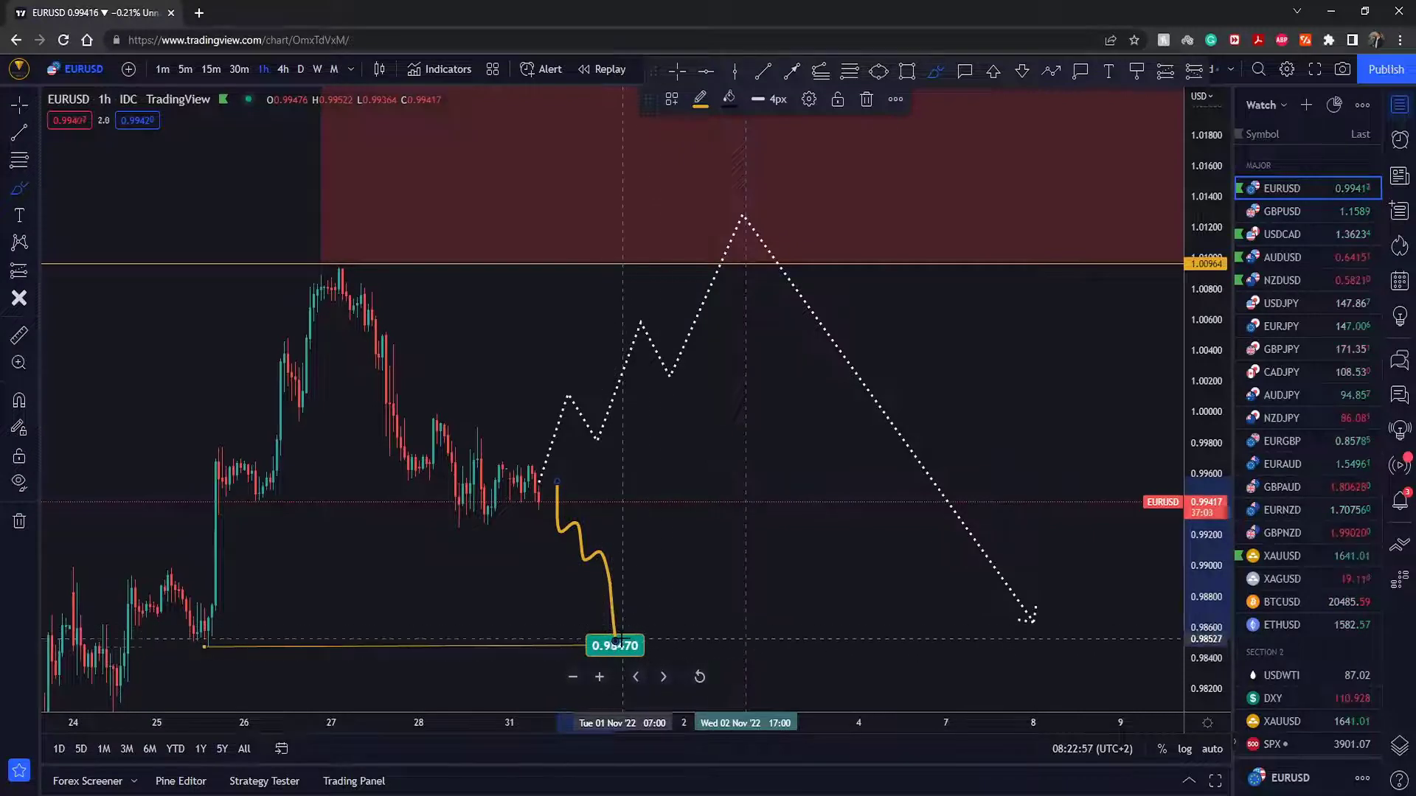
left_click_drag(619, 639, 702, 440)
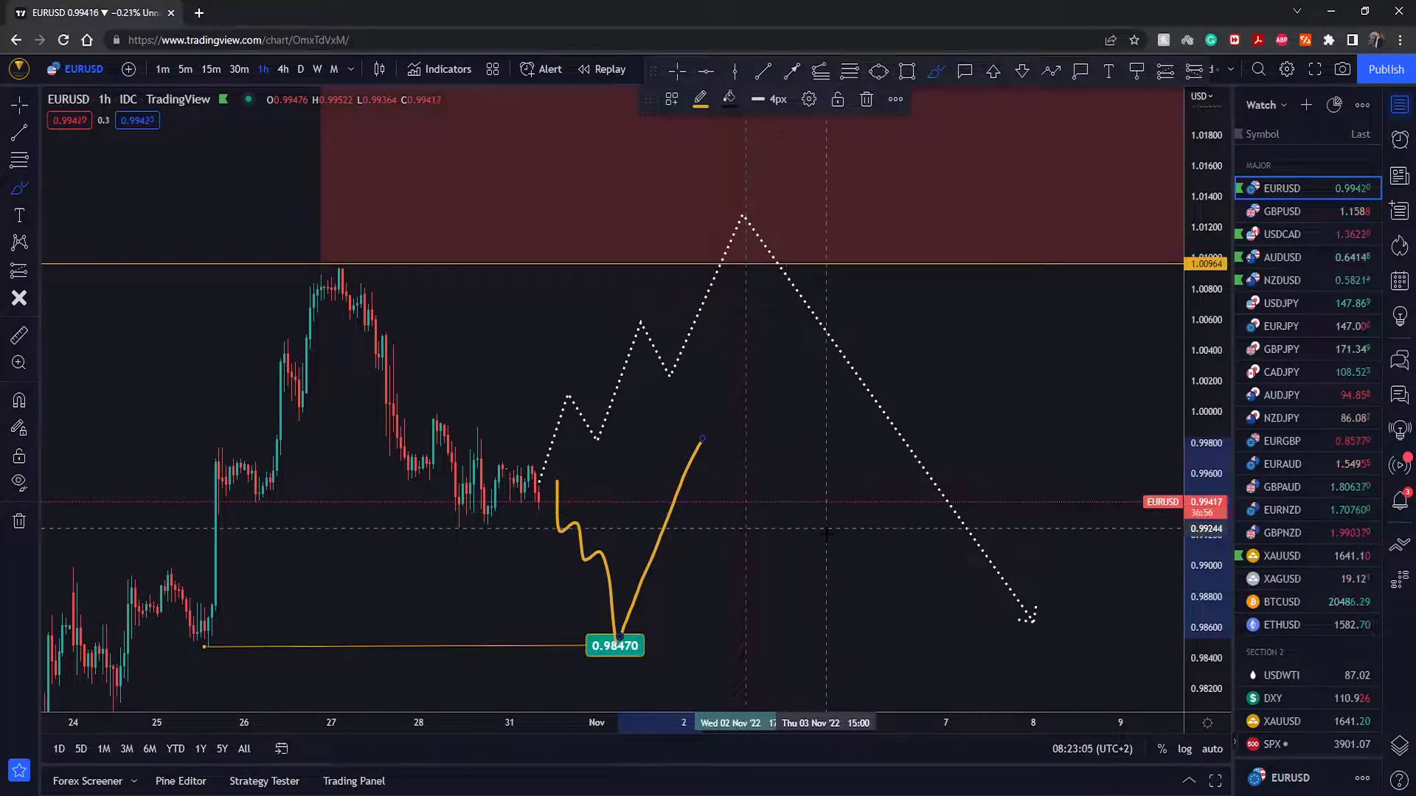
mouse_move(772, 446)
left_mouse_down()
mouse_move(811, 688)
mouse_move(834, 604)
left_mouse_up()
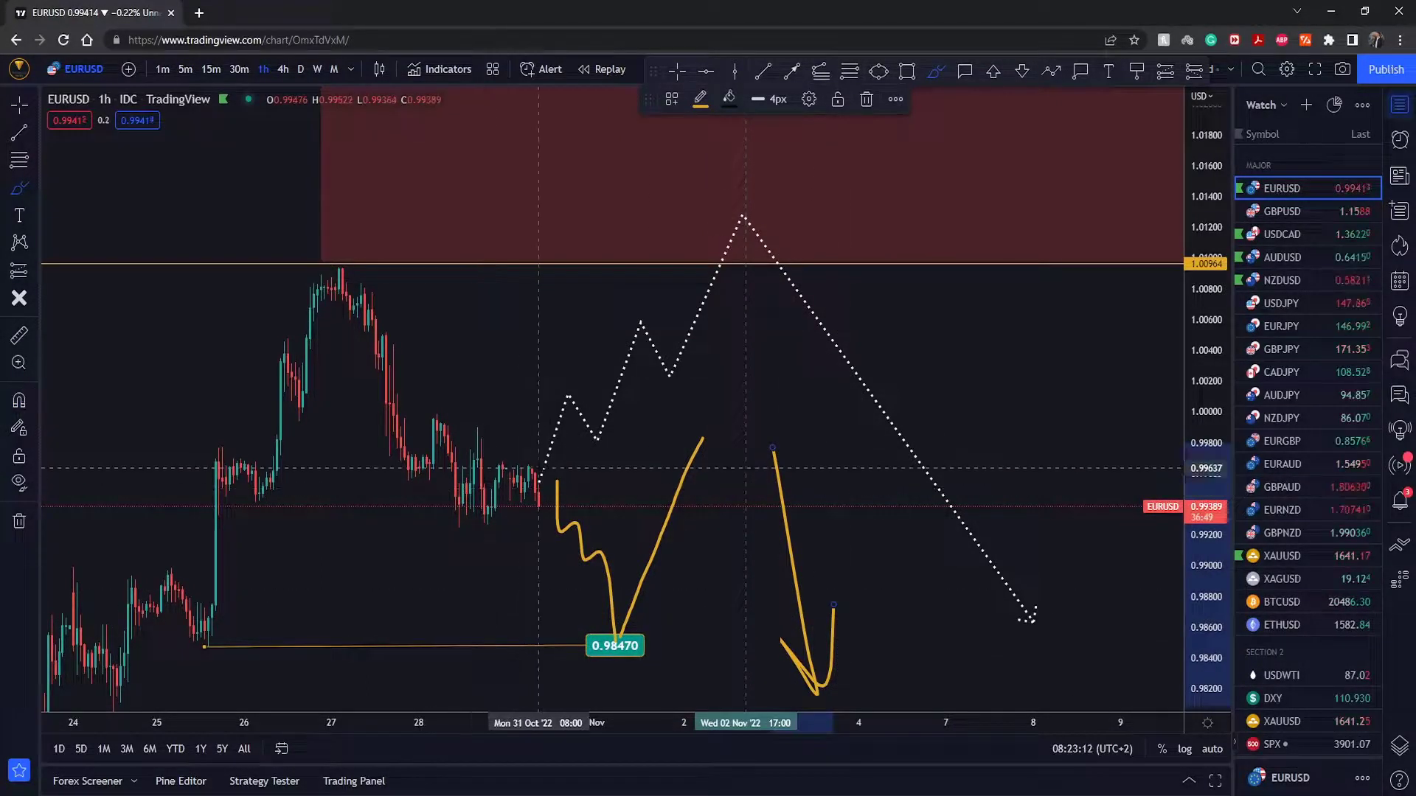
mouse_move(539, 468)
left_mouse_down()
mouse_move(583, 445)
mouse_move(717, 481)
mouse_move(810, 111)
mouse_move(815, 535)
mouse_move(800, 507)
mouse_move(840, 499)
left_mouse_up()
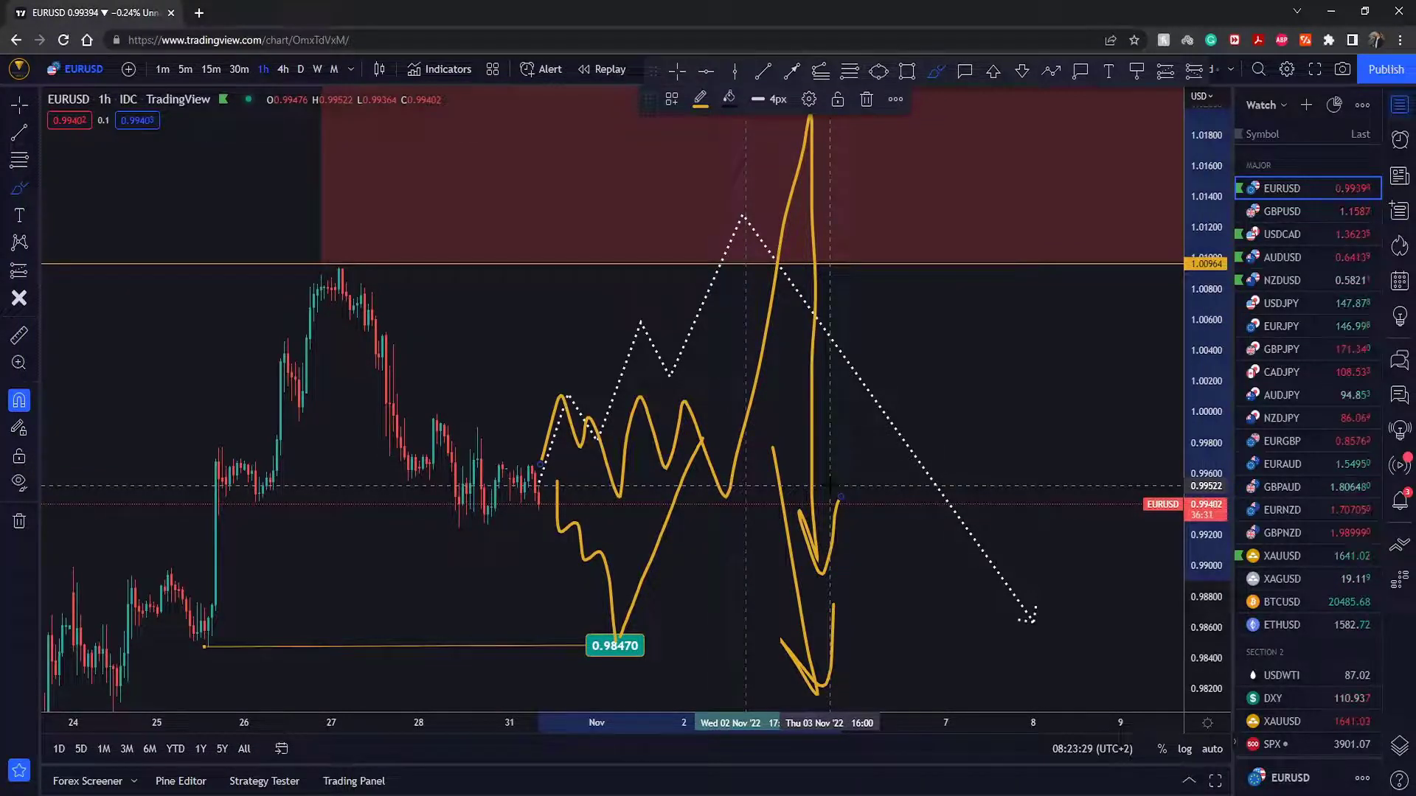
key("ctrl+z")
key("ctrl+z")
key("ctrl+z")
key("ctrl+z")
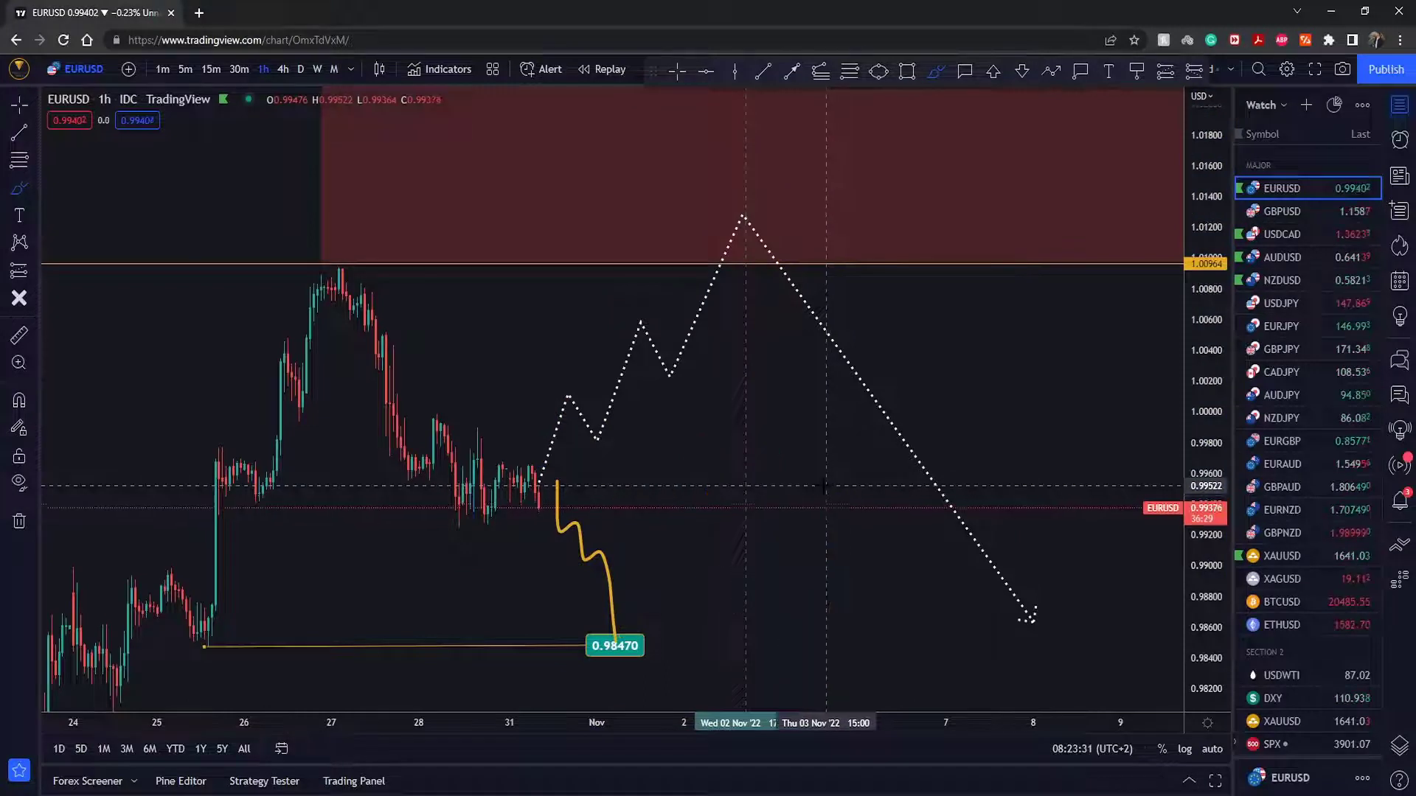
- Brush an upward wave path with snapping on and circle the earlier peak at resistance
key("ctrl")
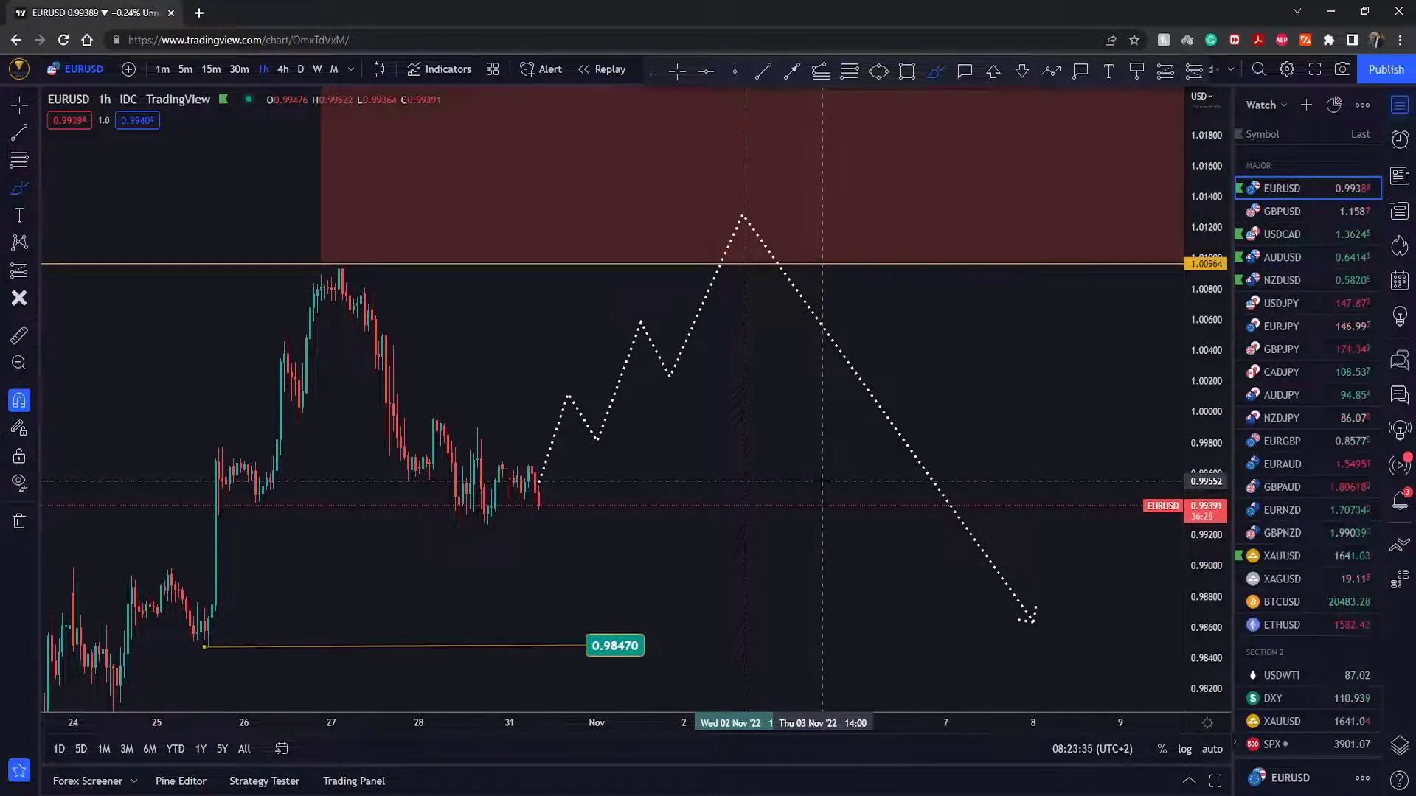
mouse_move(525, 506)
left_mouse_down()
mouse_move(553, 421)
mouse_move(594, 452)
mouse_move(655, 322)
left_mouse_up()
mouse_move(673, 382)
left_mouse_down()
mouse_move(712, 288)
mouse_move(728, 305)
mouse_move(753, 268)
left_mouse_up()
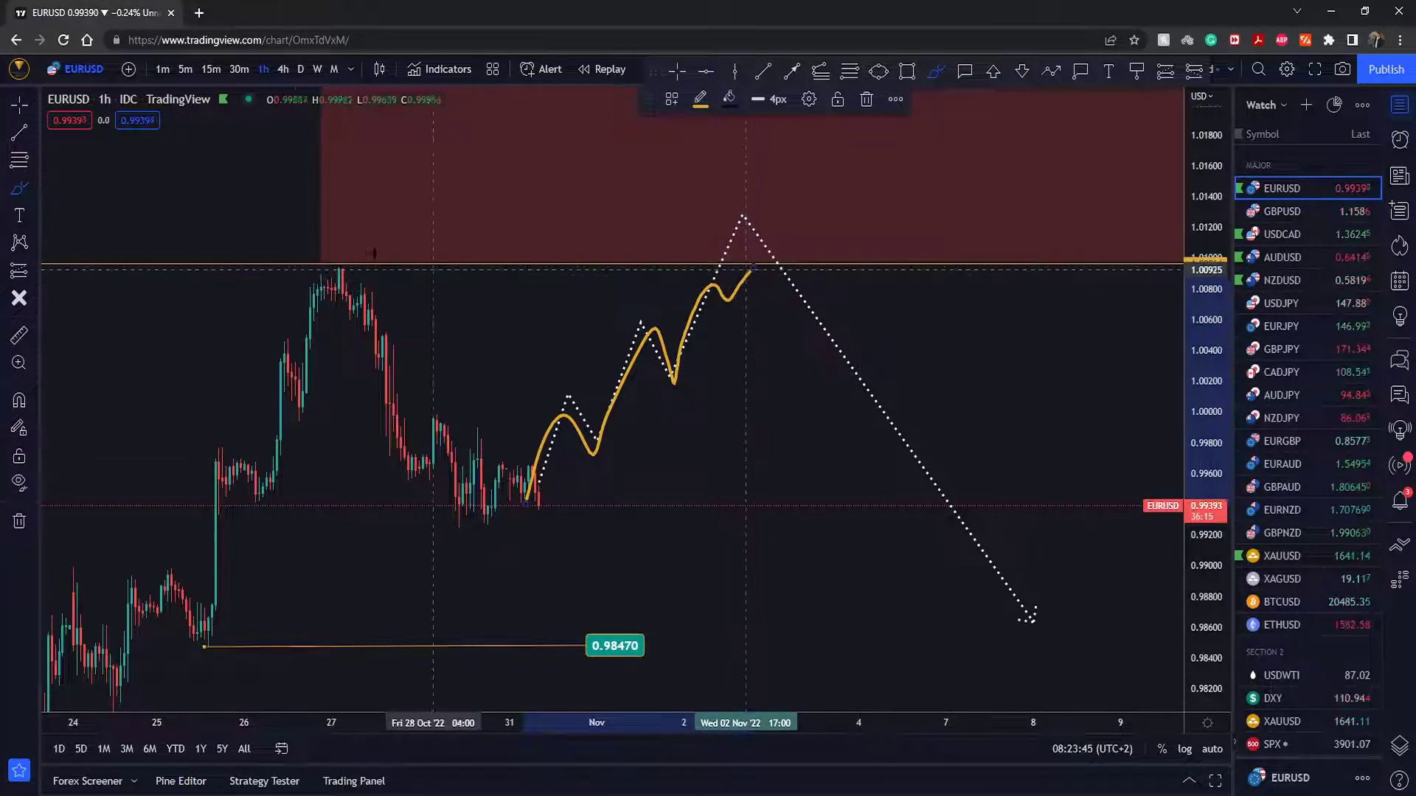
mouse_move(333, 252)
left_mouse_down()
mouse_move(315, 248)
mouse_move(393, 278)
mouse_move(288, 253)
left_mouse_up()
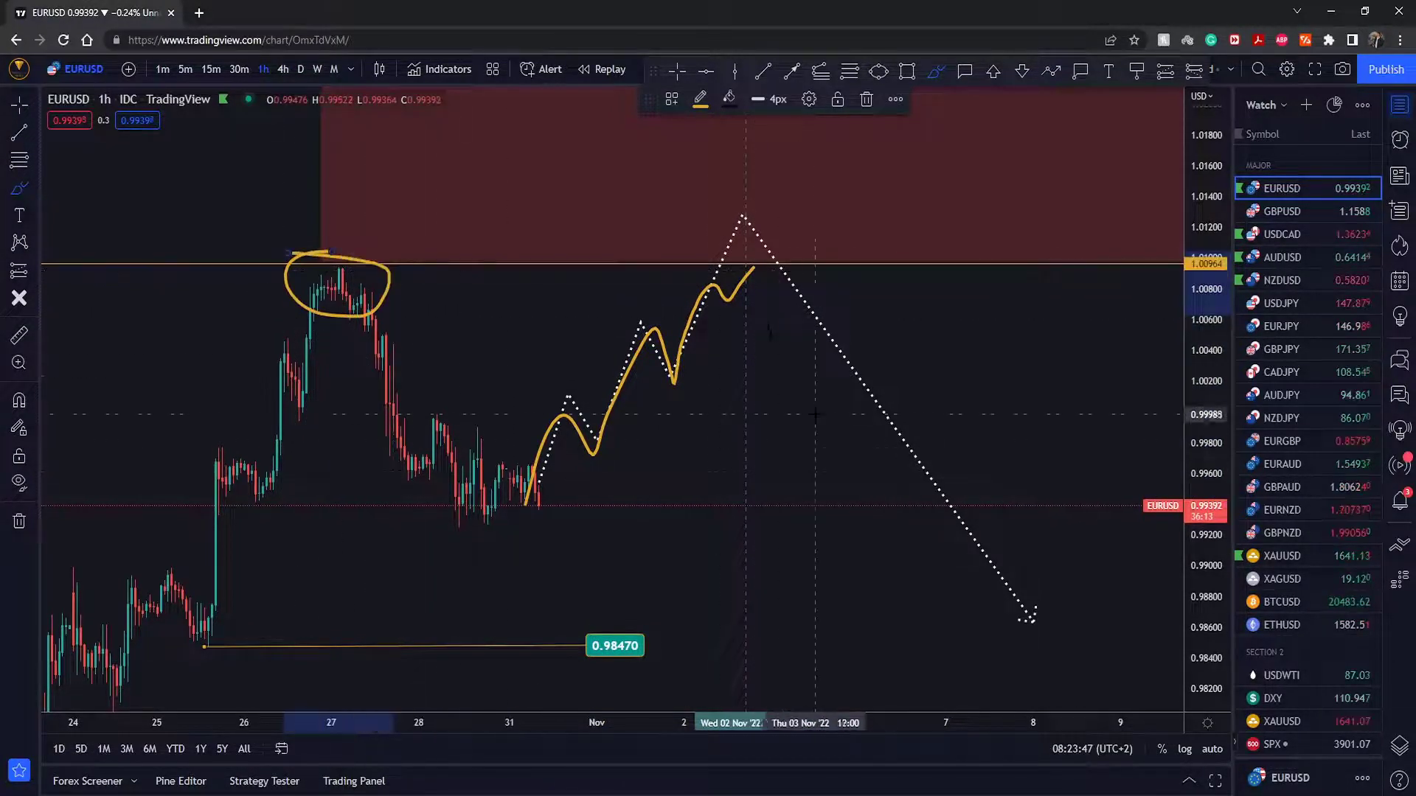
- Sketch a spike piercing the red zone, then undo the top line and drop stroke
left_click_drag(772, 279, 778, 157)
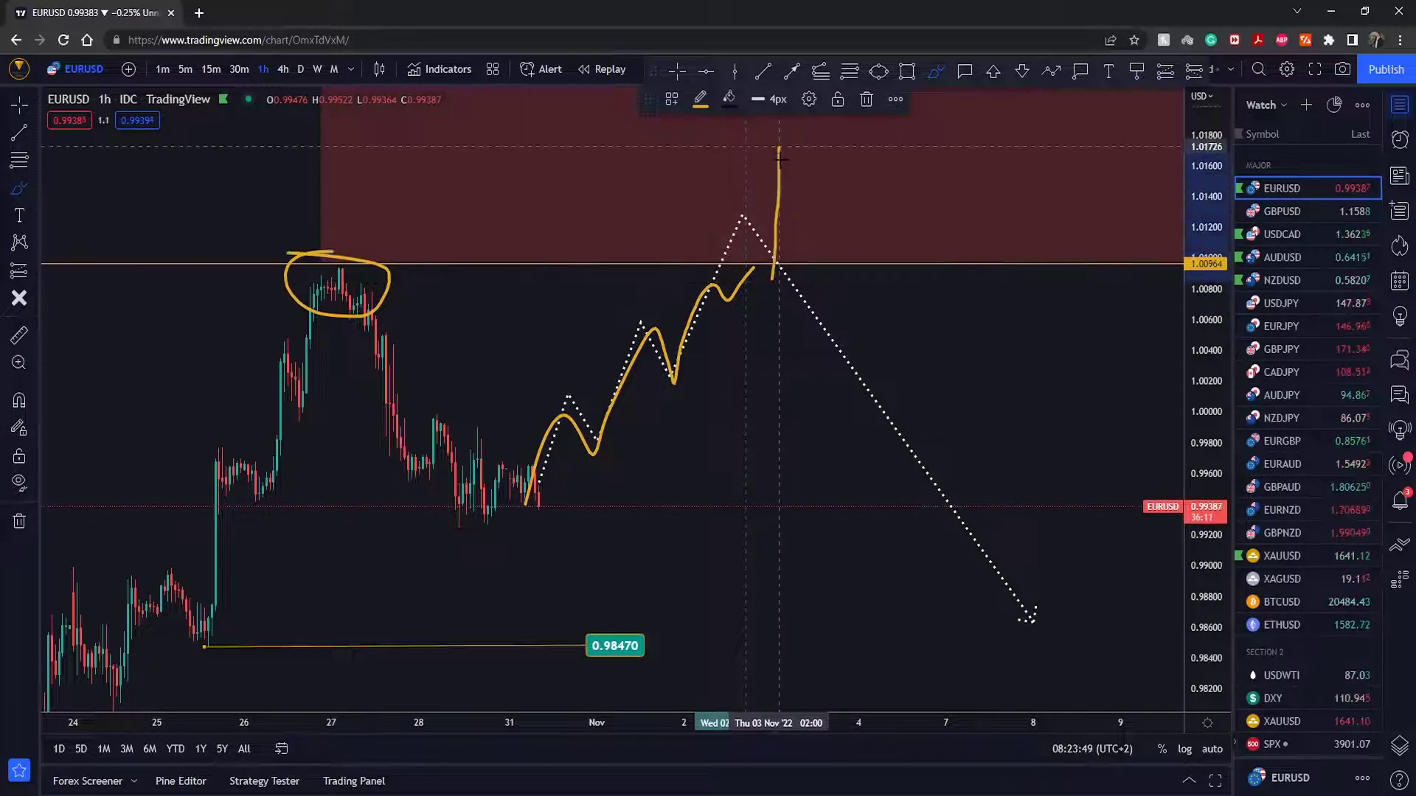
mouse_move(786, 290)
left_mouse_down()
mouse_move(767, 277)
mouse_move(812, 276)
mouse_move(760, 258)
mouse_move(755, 289)
mouse_move(797, 313)
left_mouse_up()
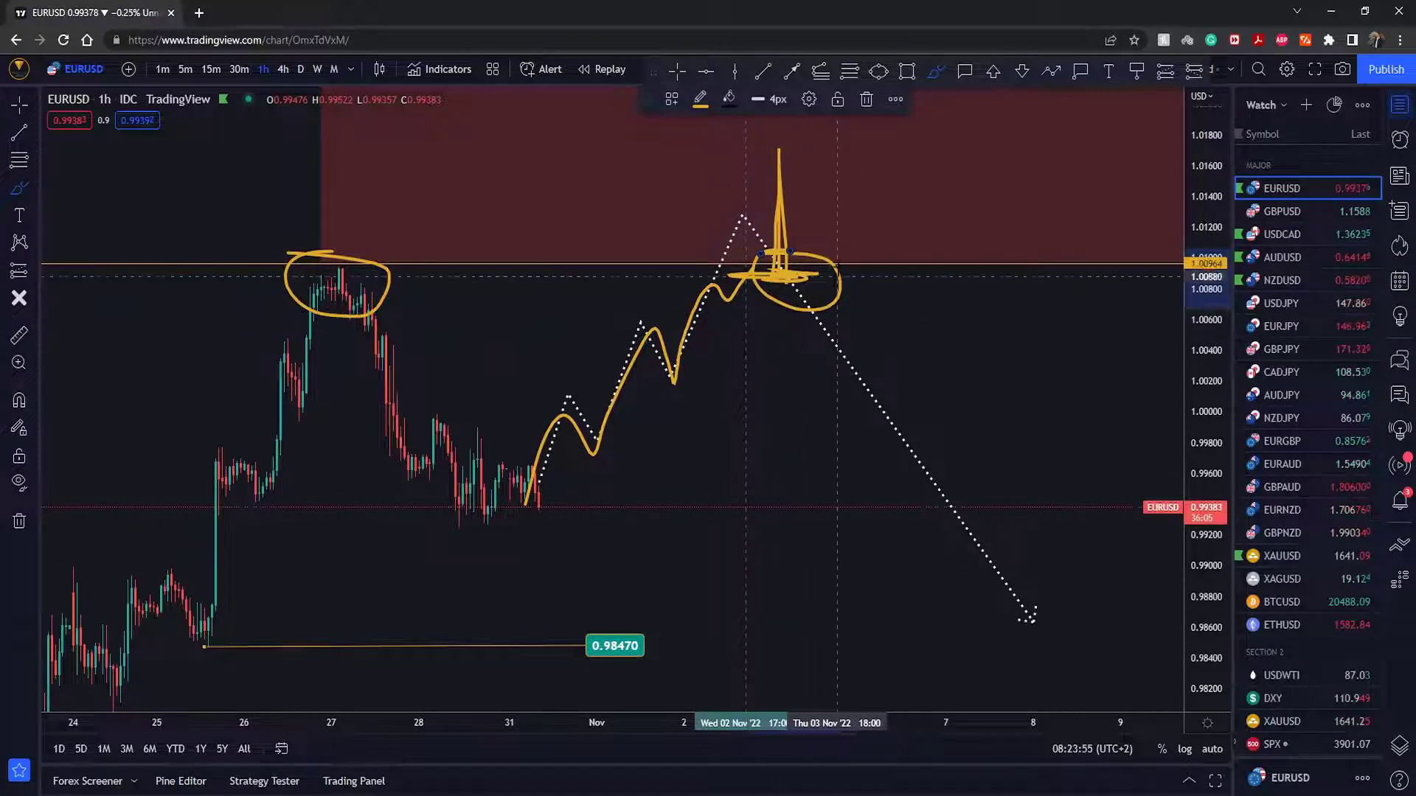
left_click_drag(704, 124, 843, 135)
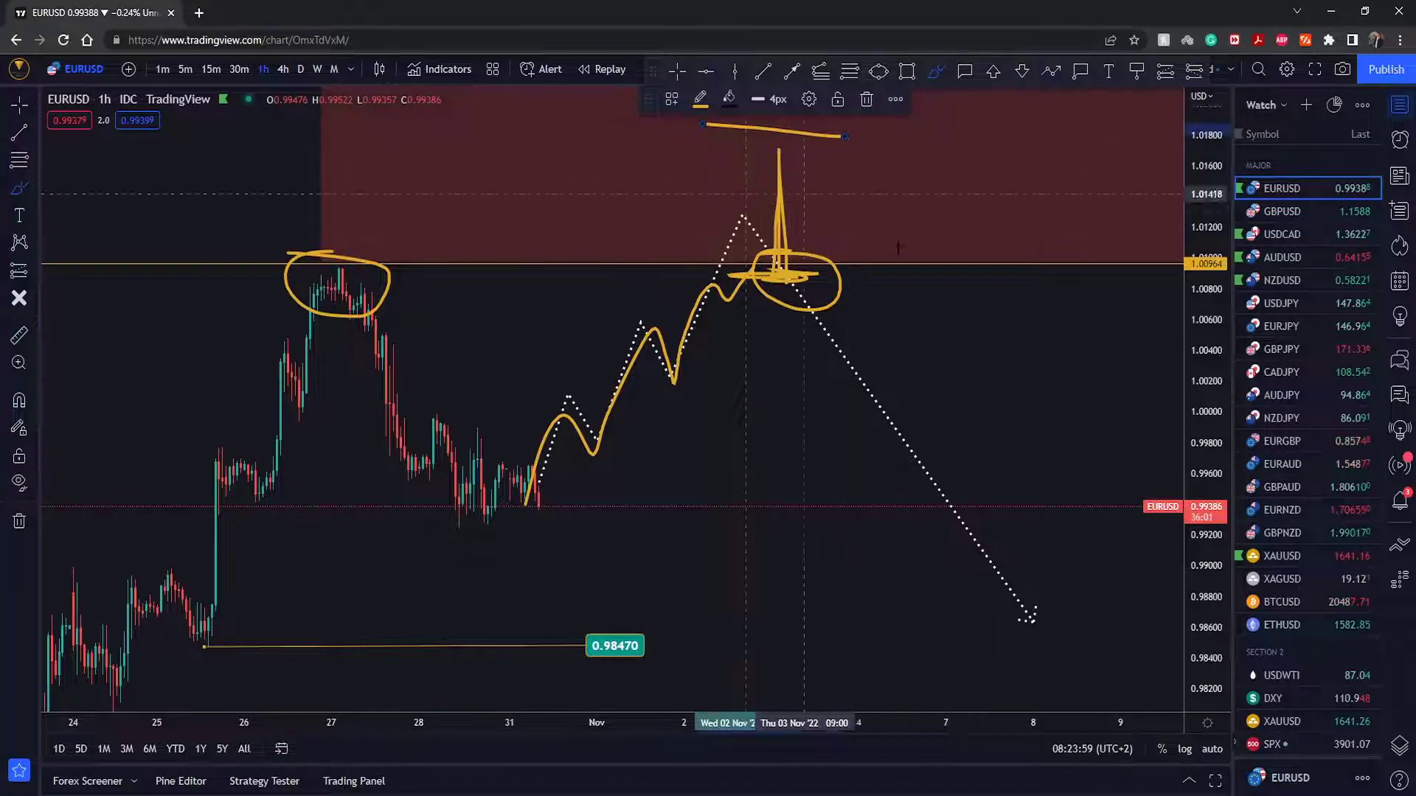
mouse_move(815, 264)
left_mouse_down()
mouse_move(910, 590)
mouse_move(885, 567)
mouse_move(923, 531)
mouse_move(924, 508)
left_mouse_up()
key("ctrl+z")
key("ctrl+z")
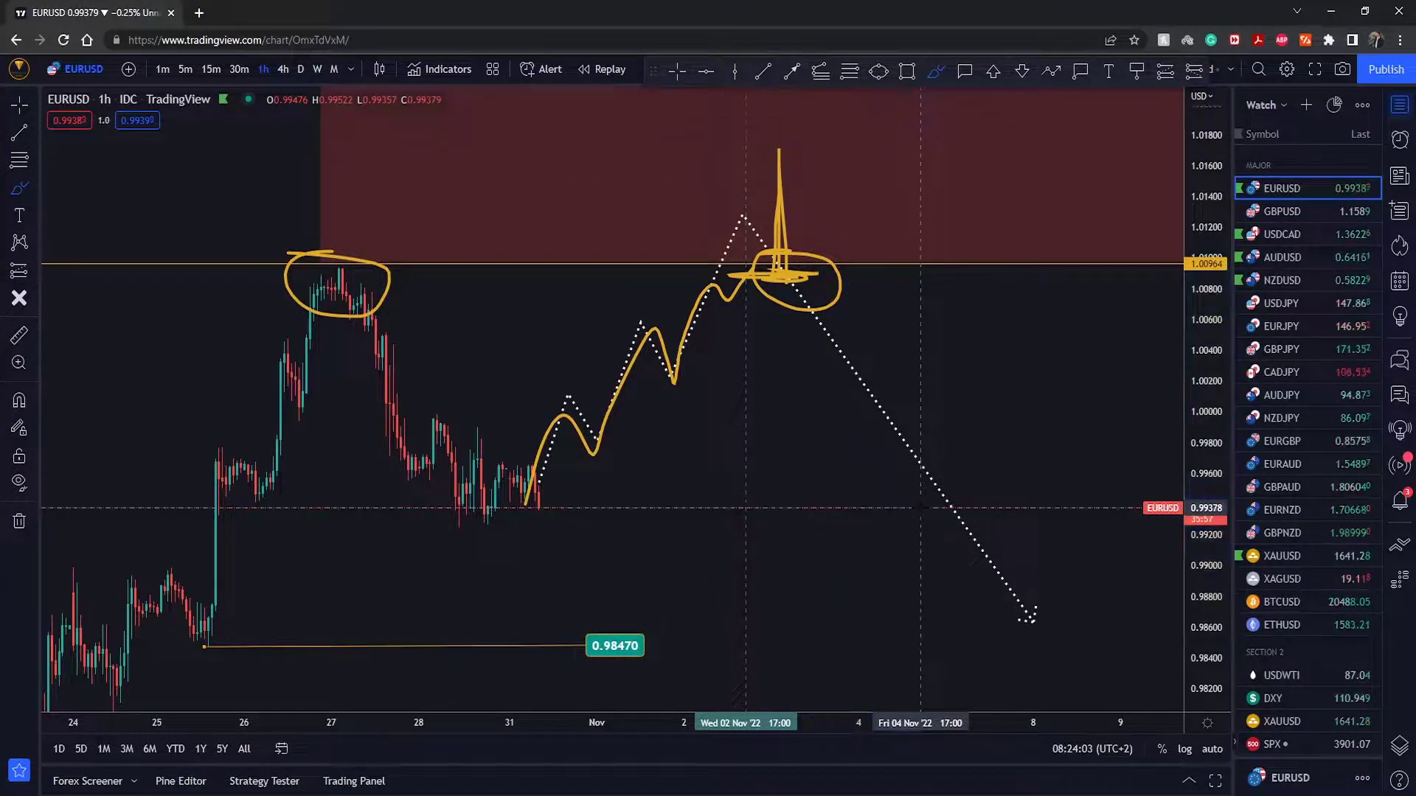
- Undo the yellow freehand sketches and compress the price scale
key("ctrl+z")
scroll(919, 508, "down", 5)
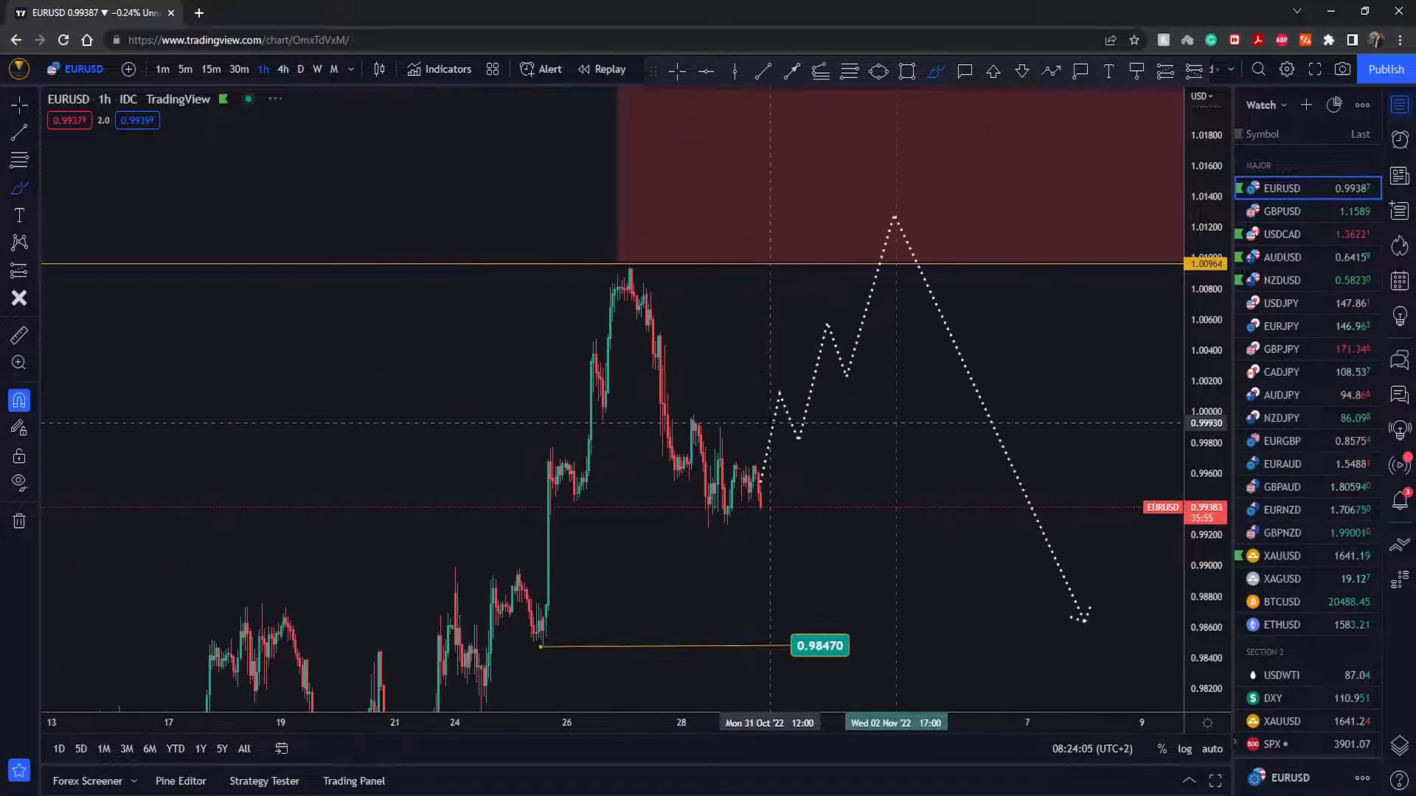
left_click_drag(1197, 325, 1198, 391)
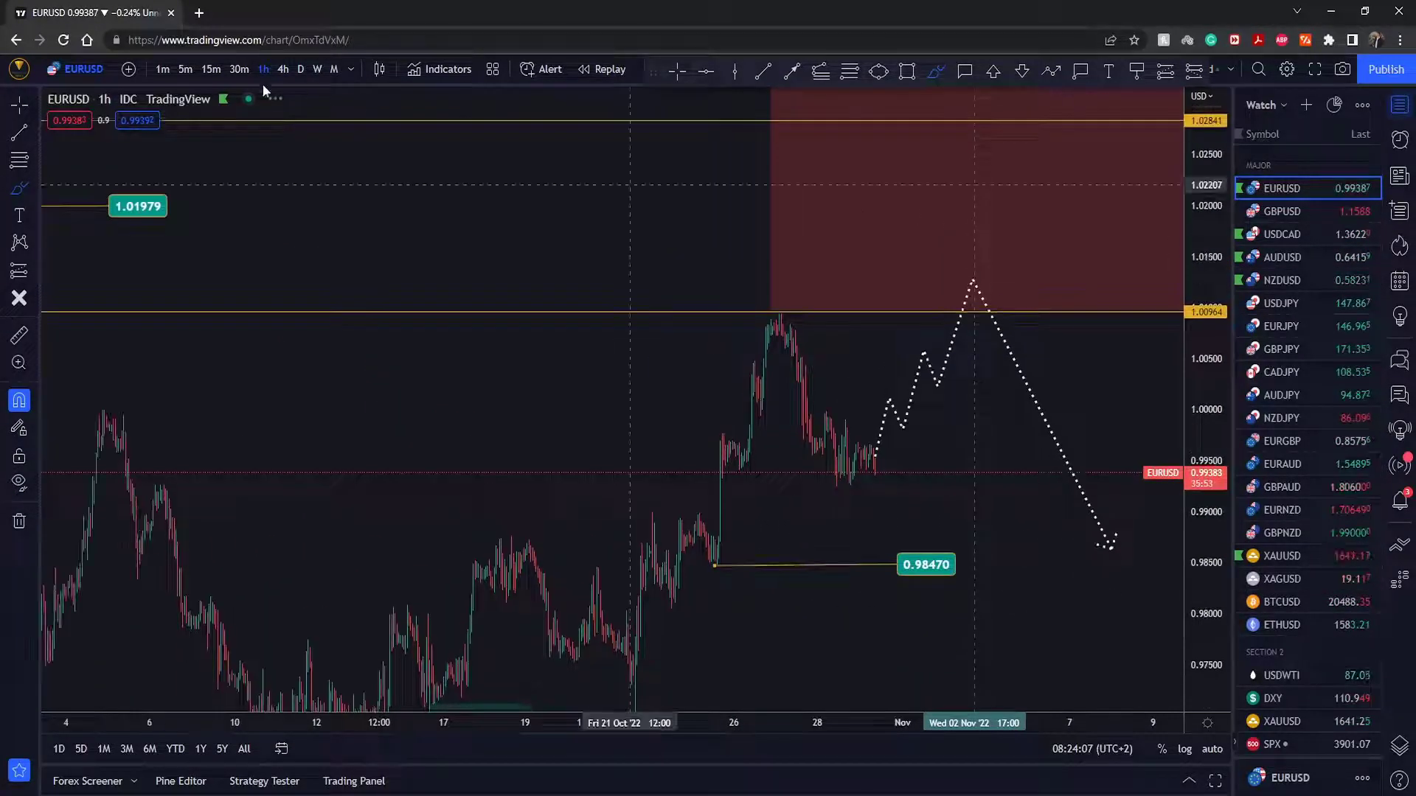
- With the Cross cursor, pan and rescale to reframe the projection, 0.98470 level and resistance zone
left_click(677, 72)
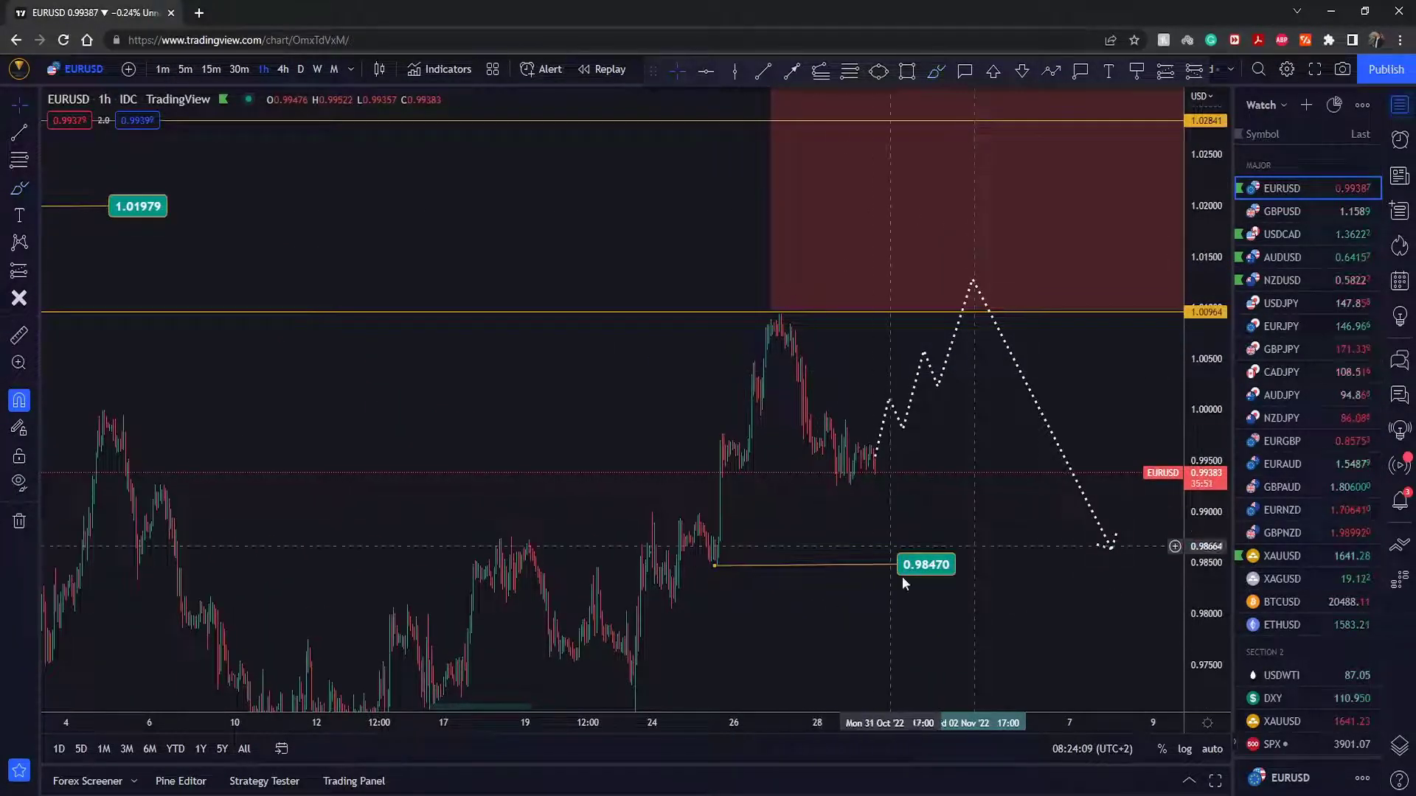
mouse_move(824, 663)
left_mouse_down()
mouse_move(786, 323)
mouse_move(869, 325)
left_mouse_up()
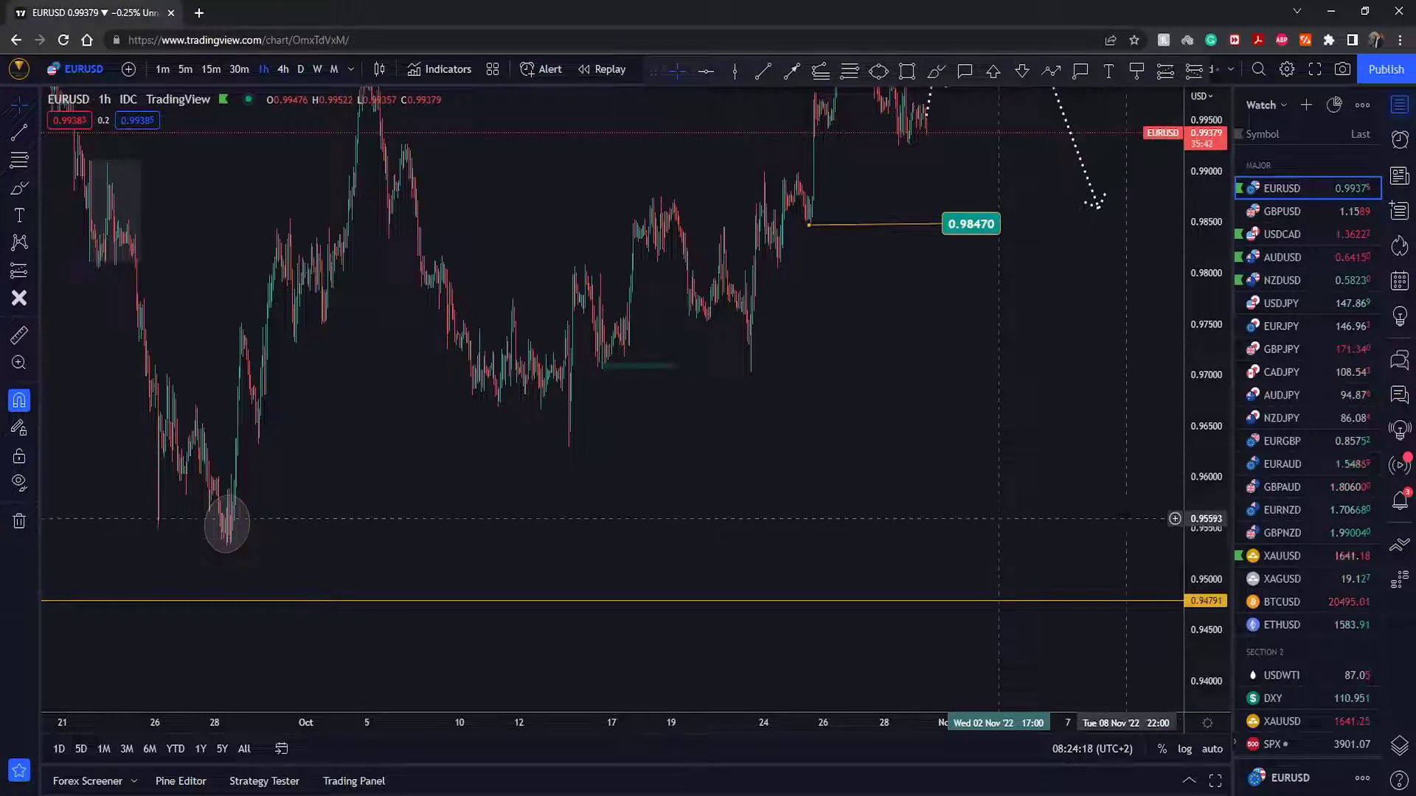
left_click_drag(1071, 515, 914, 680)
left_click_drag(882, 495, 735, 480)
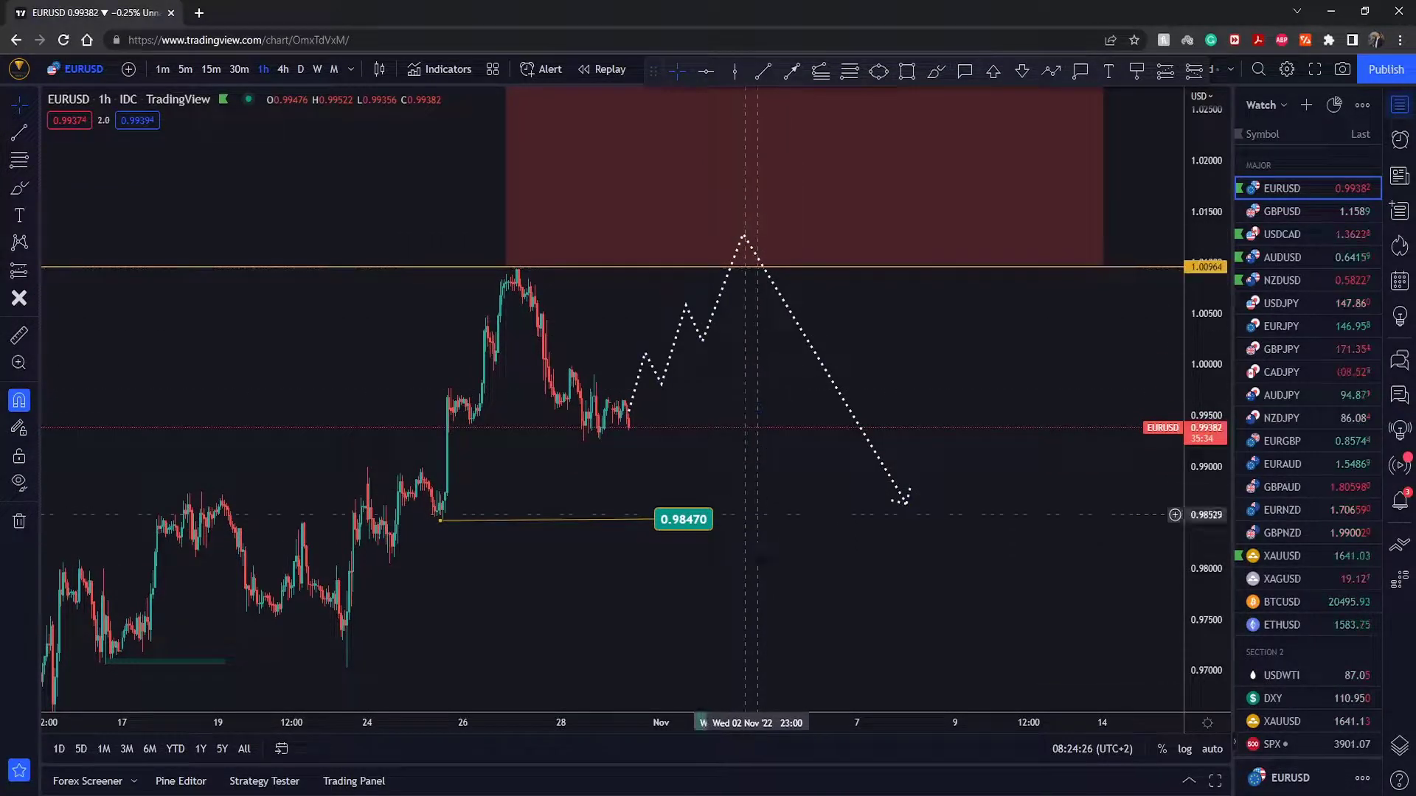
left_click_drag(777, 617, 806, 622)
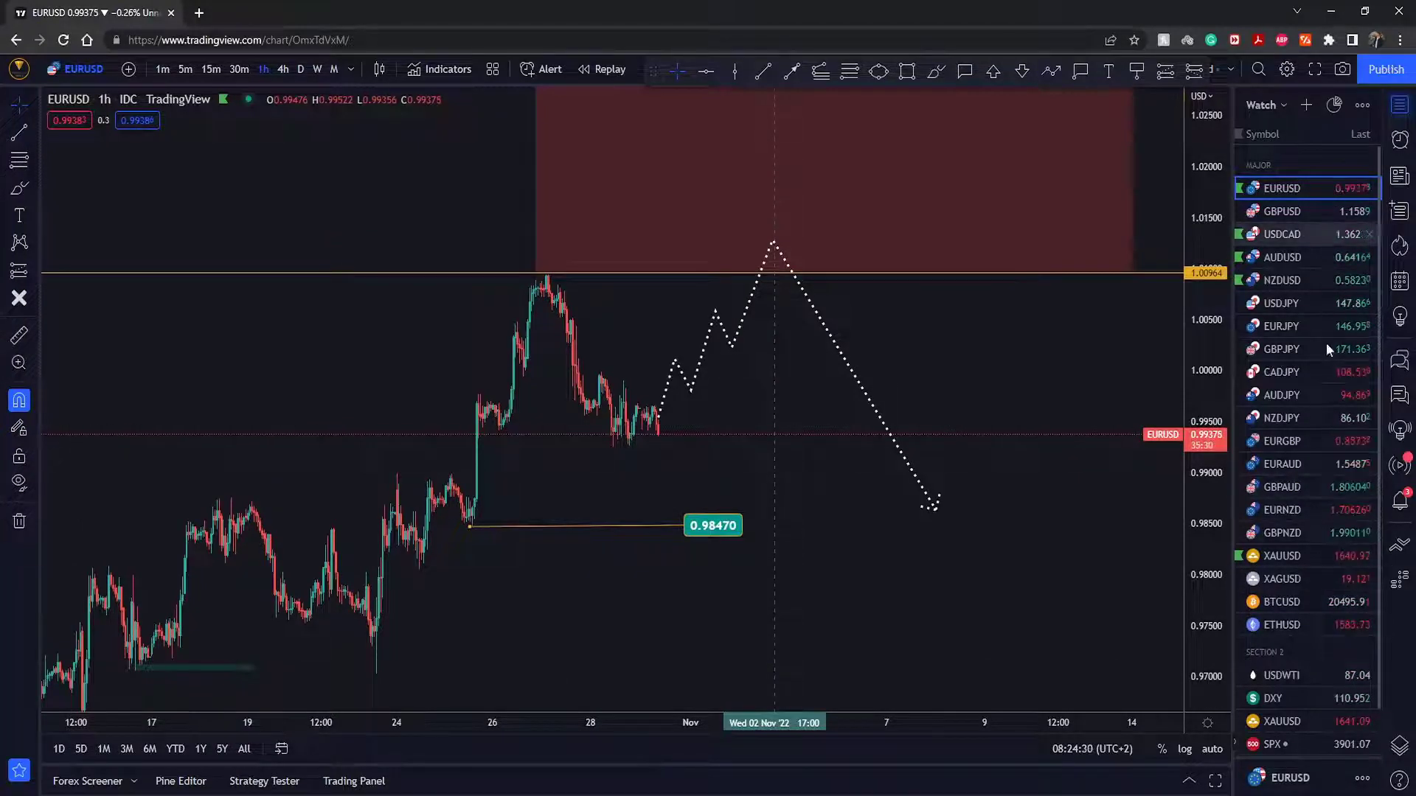
left_click_drag(1206, 336, 1206, 443)
left_click_drag(1005, 373, 919, 396)
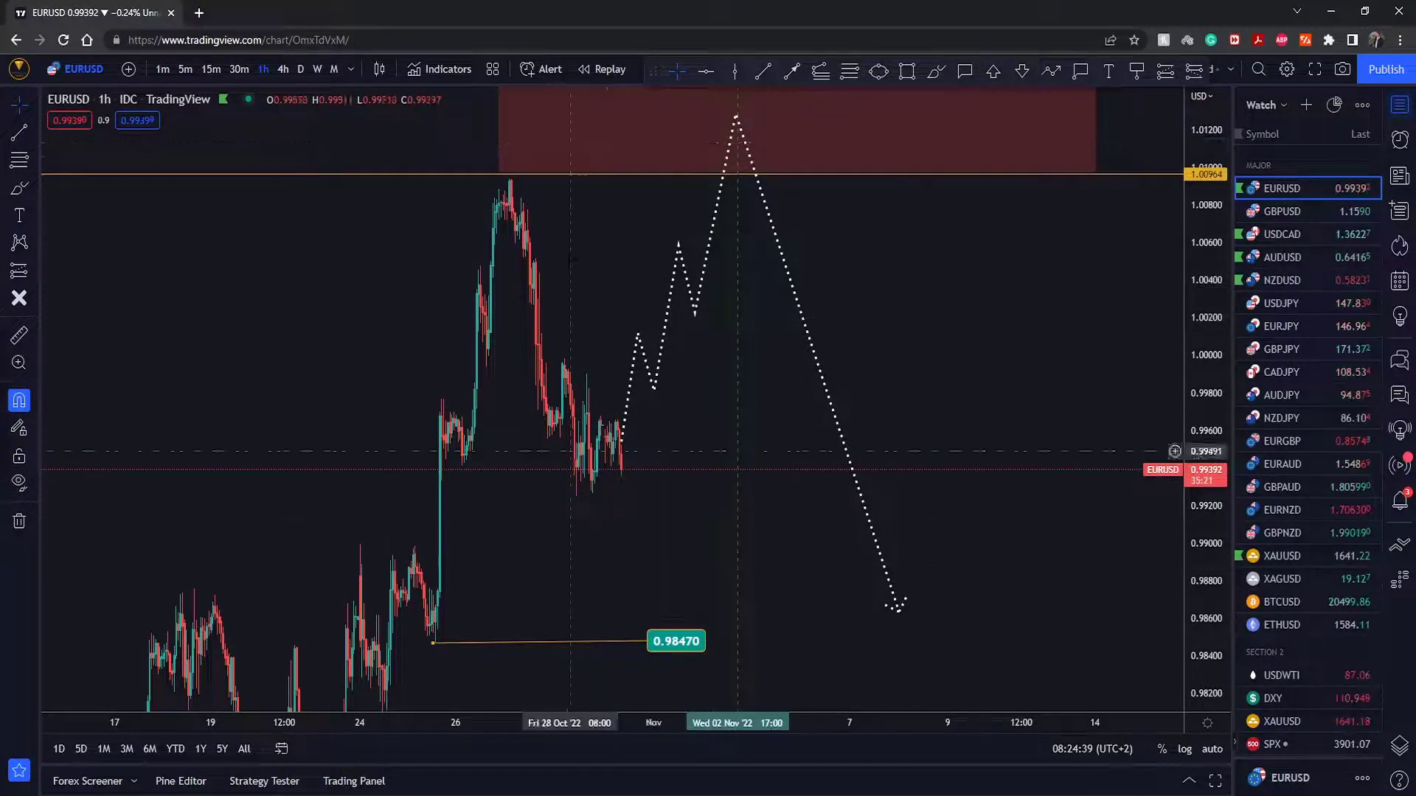
left_click(734, 71)
left_click(738, 148)
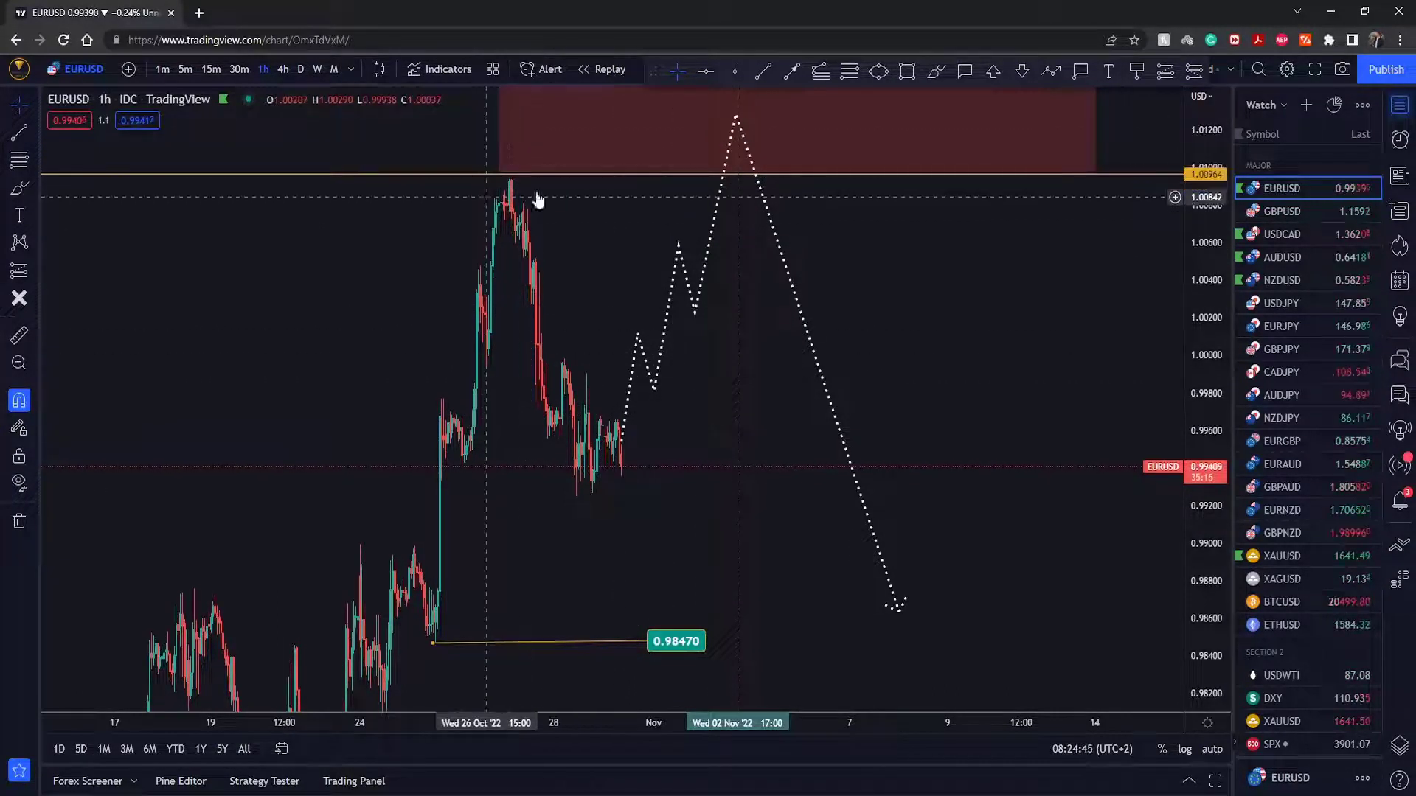
left_click(936, 71)
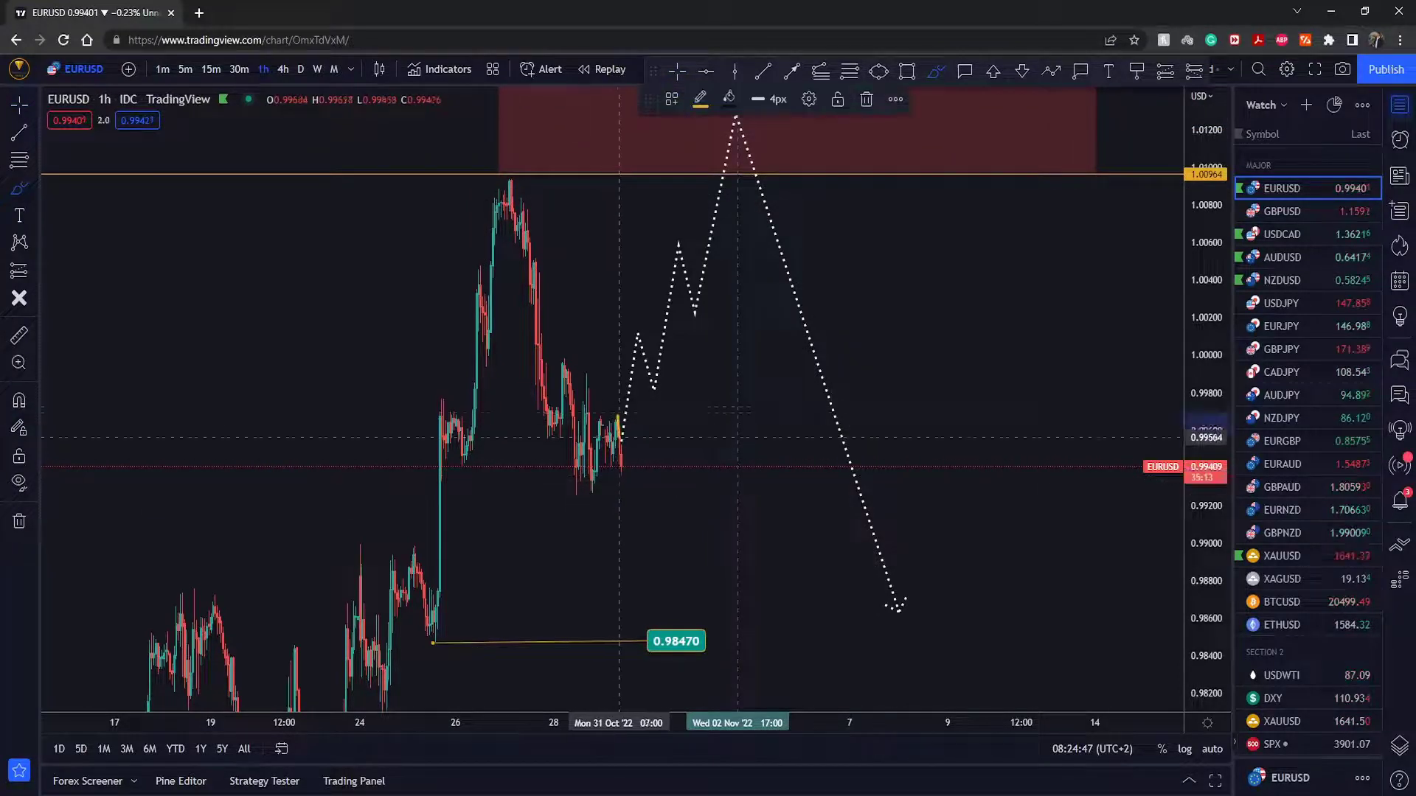
mouse_move(618, 417)
left_mouse_down()
mouse_move(660, 475)
mouse_move(828, 287)
mouse_move(837, 319)
left_mouse_up()
mouse_move(833, 241)
left_mouse_down()
mouse_move(793, 267)
mouse_move(874, 313)
left_mouse_up()
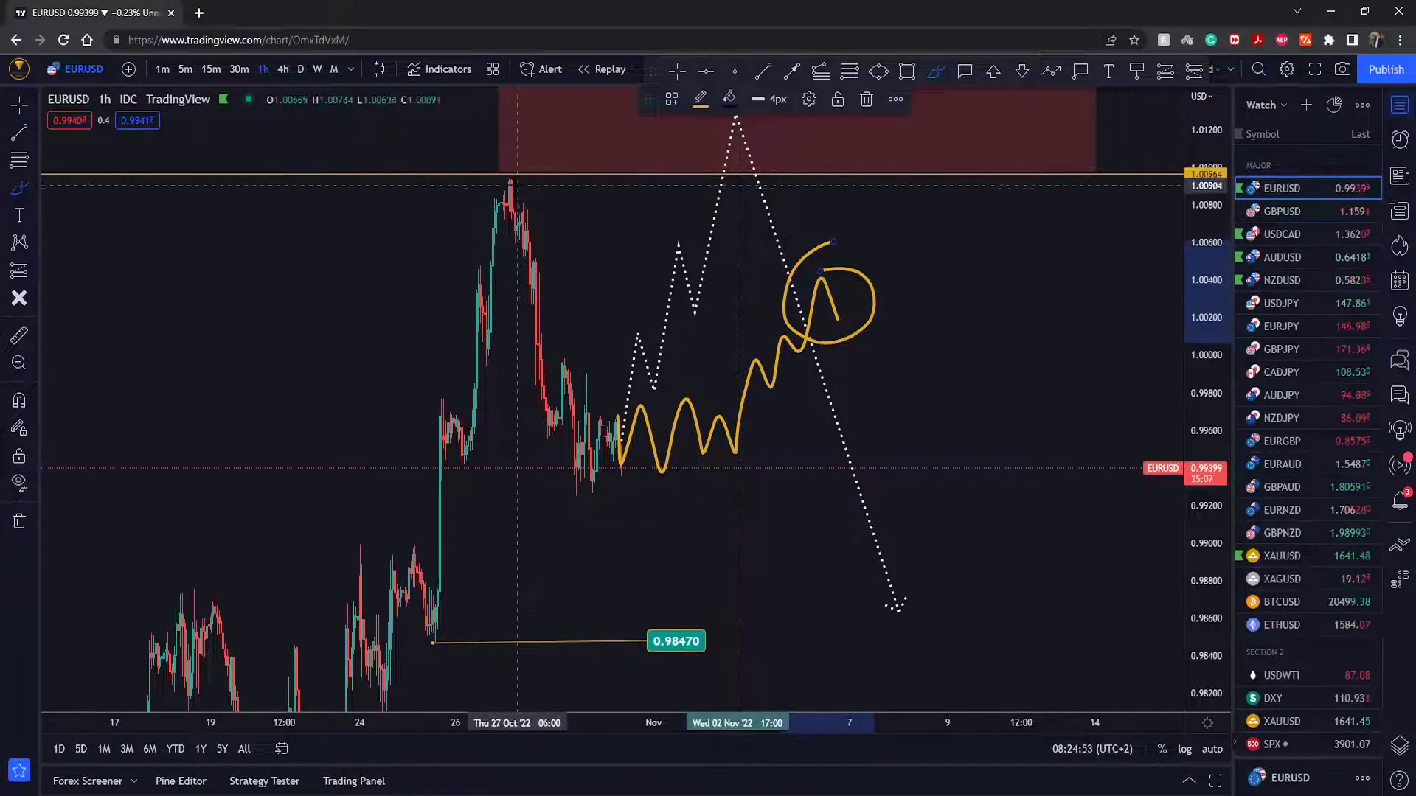
mouse_move(860, 329)
left_mouse_down()
mouse_move(1038, 671)
mouse_move(1074, 620)
left_mouse_up()
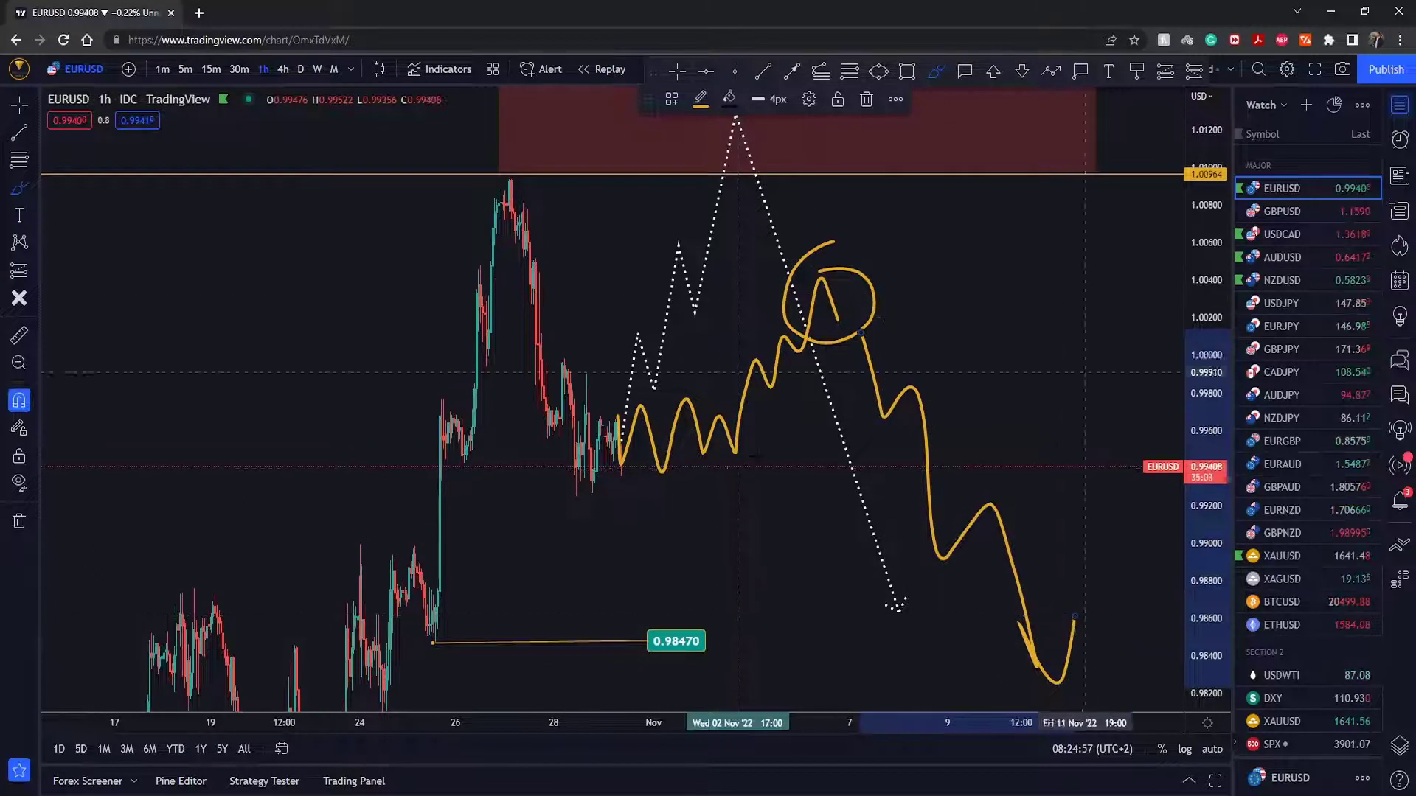
key("ctrl+z")
key("ctrl+z")
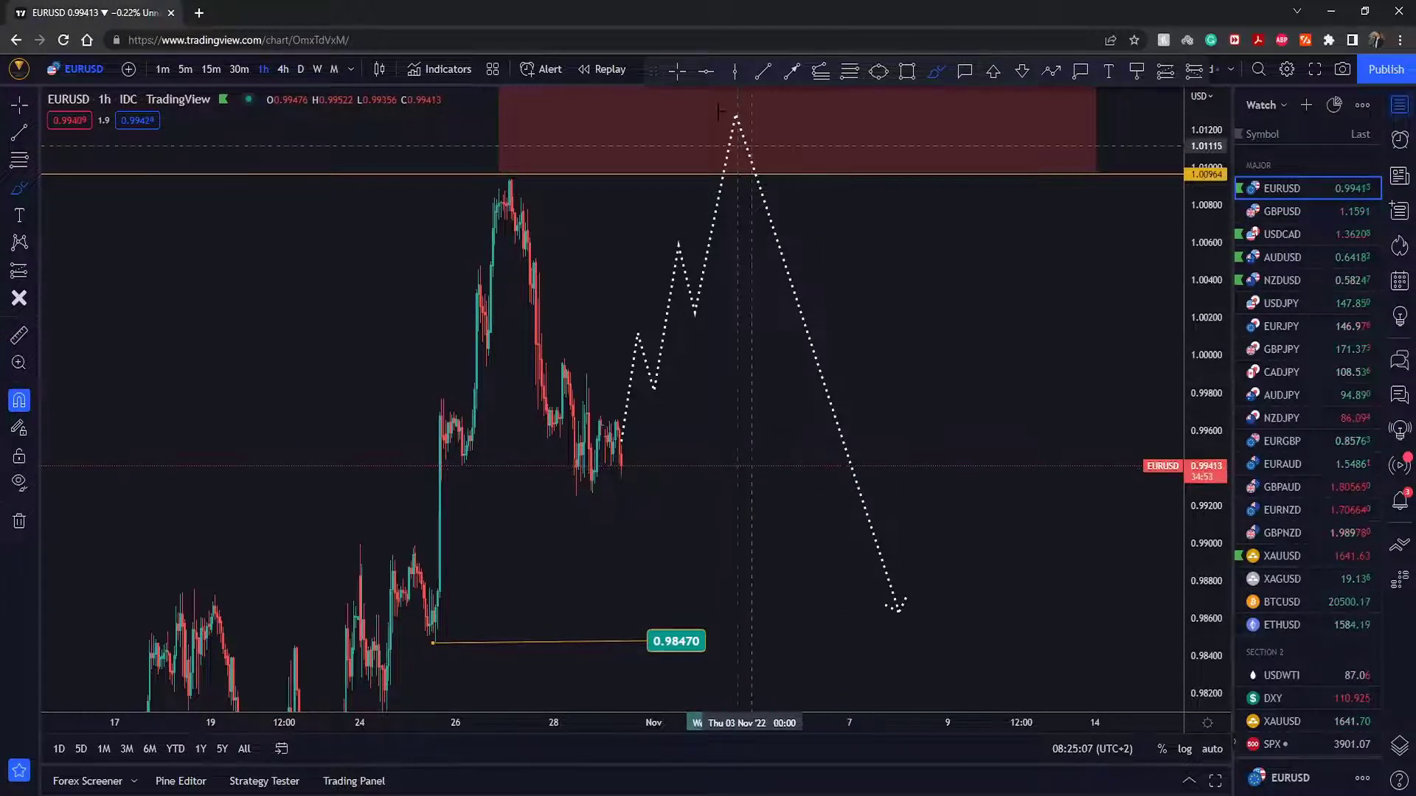
left_click_drag(603, 287, 679, 307)
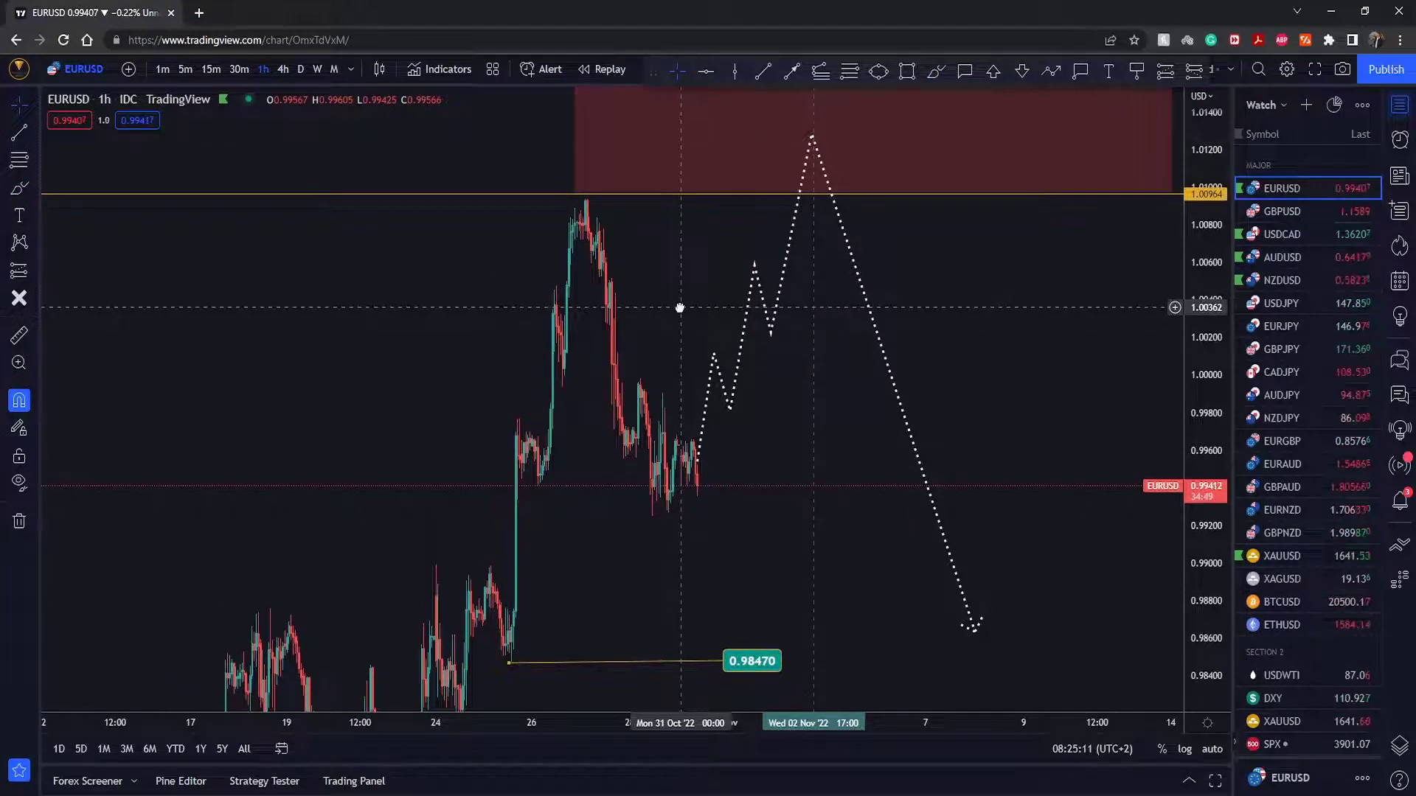
left_click_drag(679, 308, 625, 326)
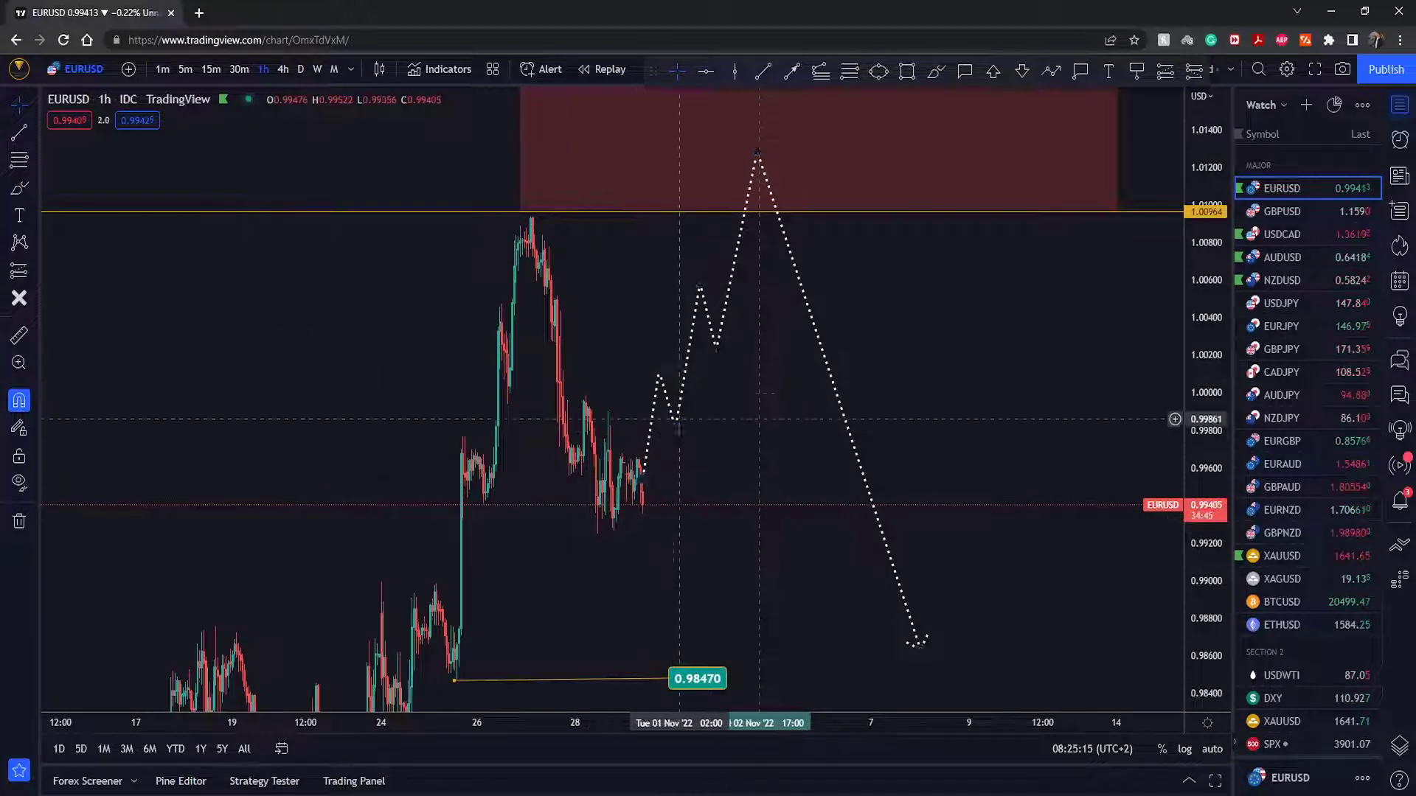